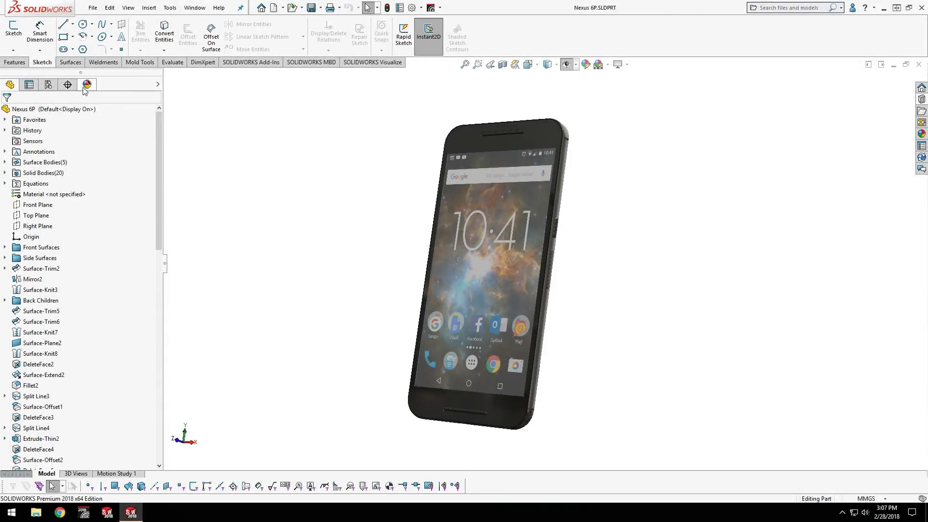
# Review the phone part's appearances and send the part to SOLIDWORKS Visualize with Export Advanced.
pyautogui.click(87, 85)
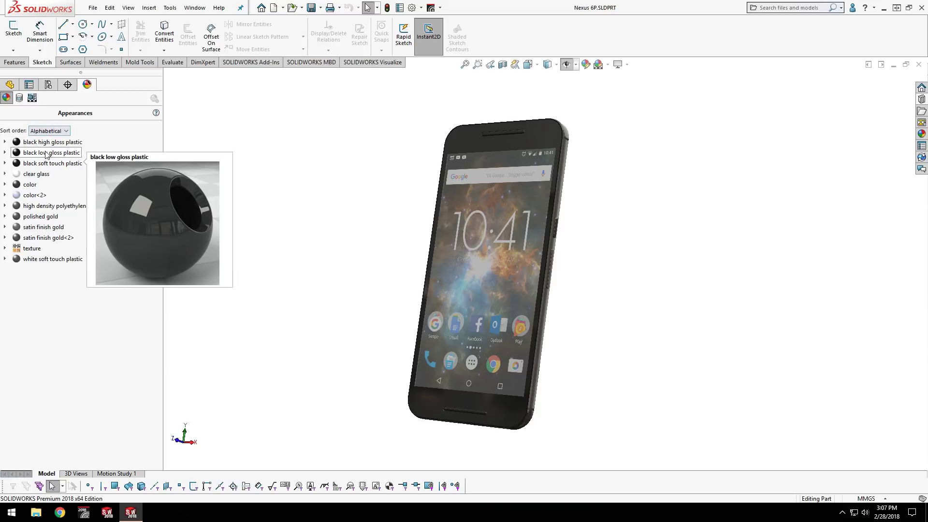
pyautogui.moveTo(45, 196)
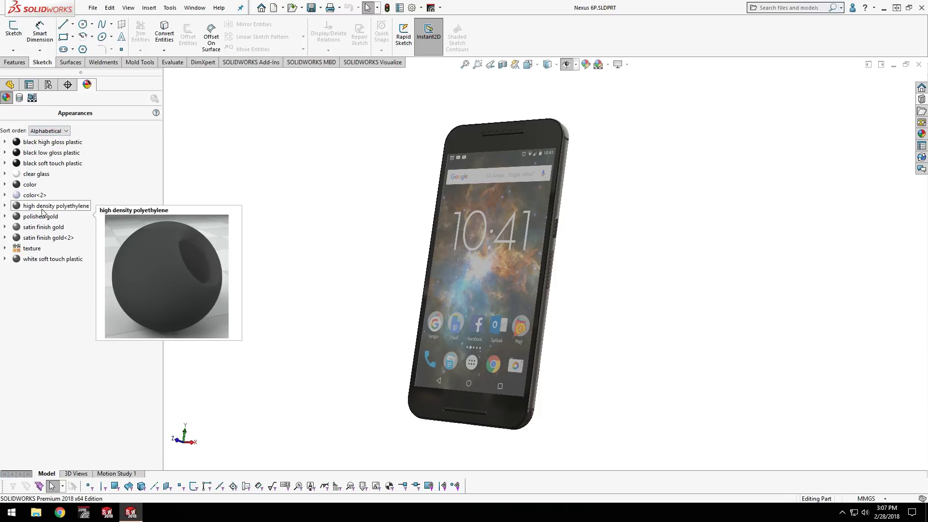
pyautogui.moveTo(45, 262)
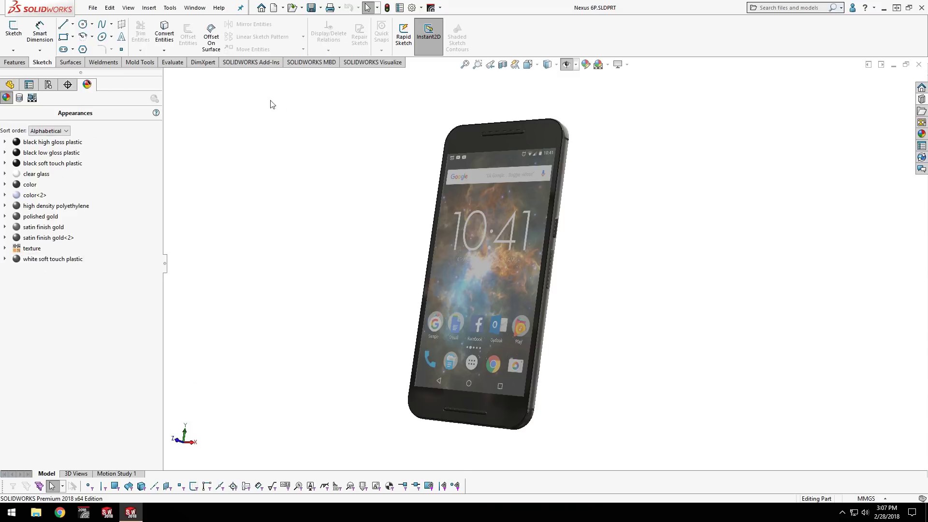
pyautogui.click(439, 8)
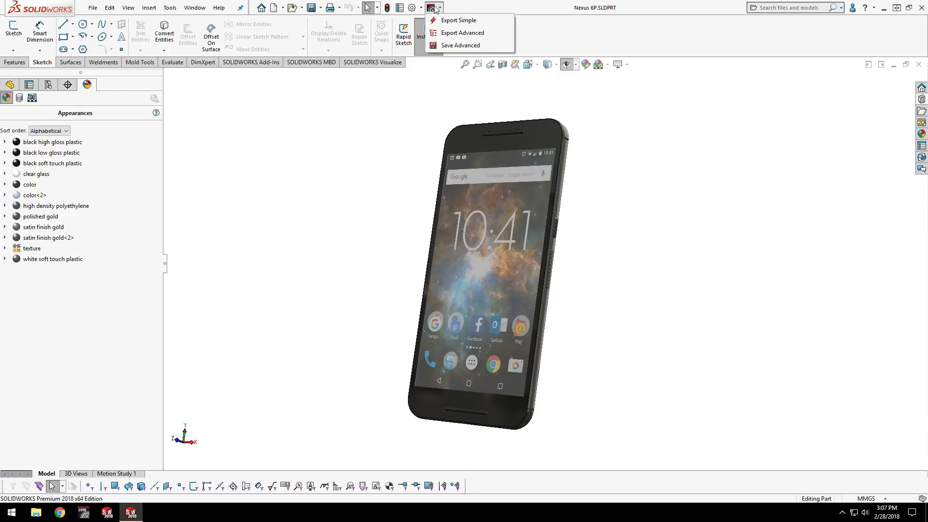
pyautogui.click(442, 32)
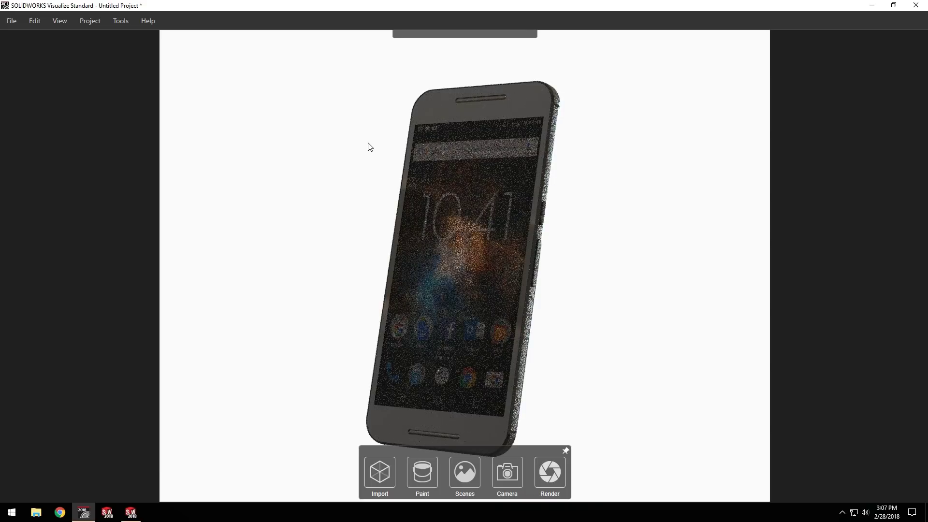
pyautogui.moveTo(370, 231); pyautogui.dragTo(100, 252)
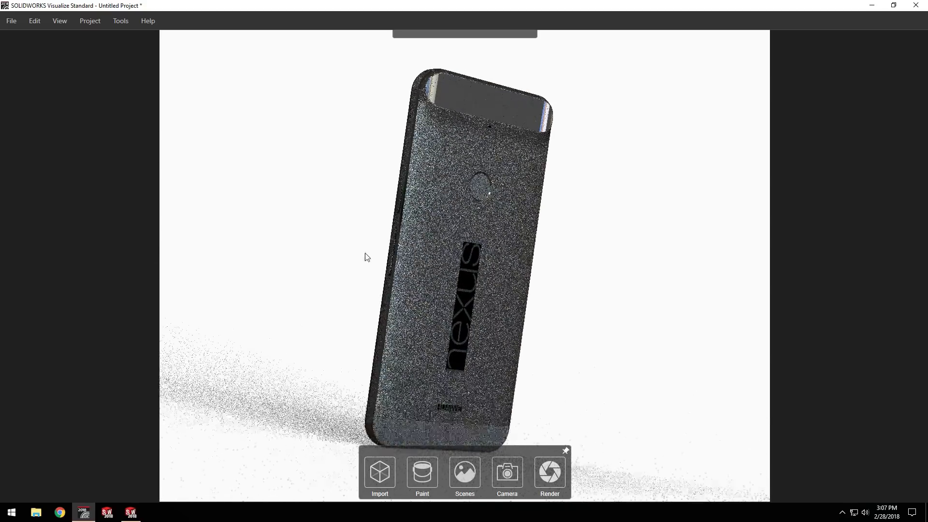
pyautogui.moveTo(677, 275); pyautogui.dragTo(27, 246)
pyautogui.moveTo(287, 174); pyautogui.dragTo(292, 200)
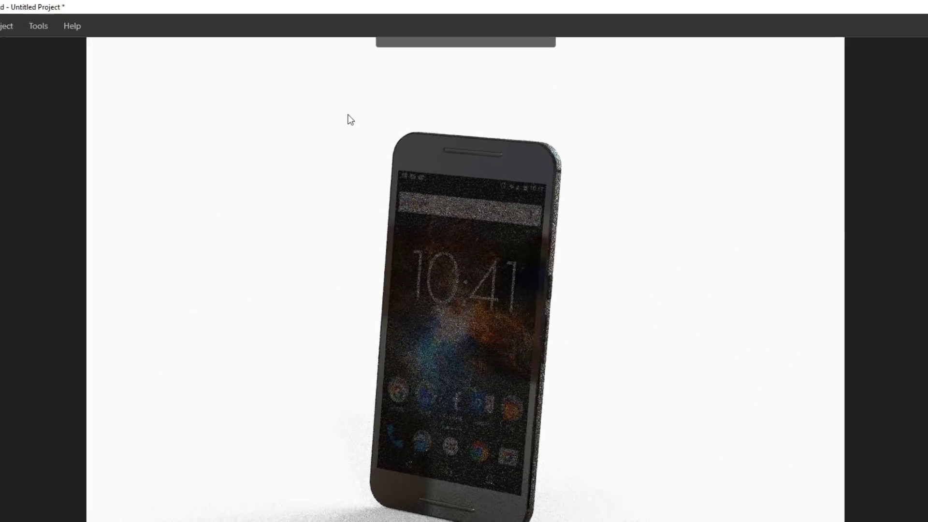
pyautogui.moveTo(418, 41)
pyautogui.moveTo(441, 50)
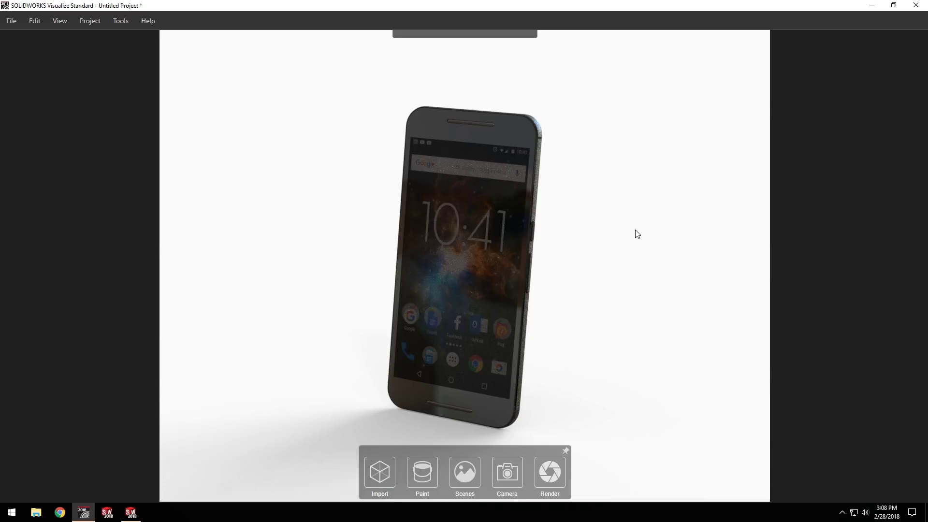
# From the local Nexus appearance library, apply black high gloss to the phone's front bezel and clear glass to the screen.
pyautogui.press('space')
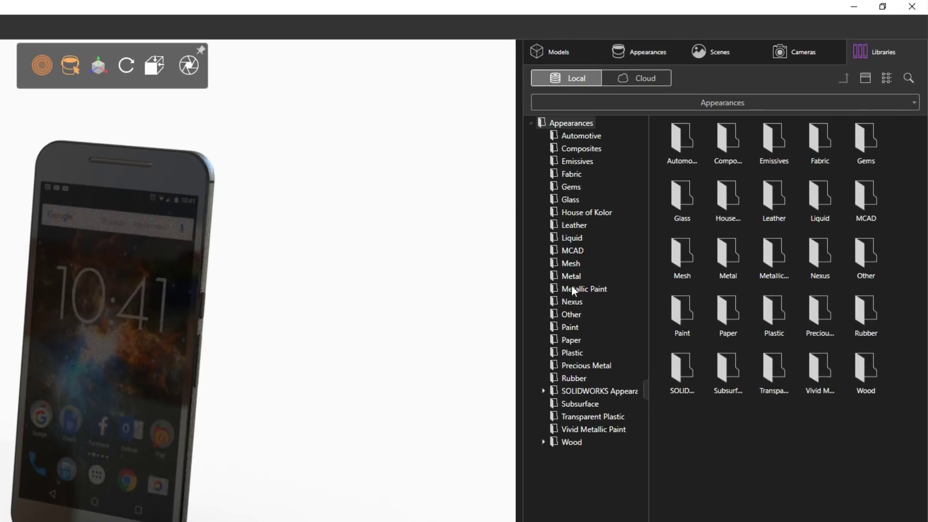
pyautogui.click(573, 301)
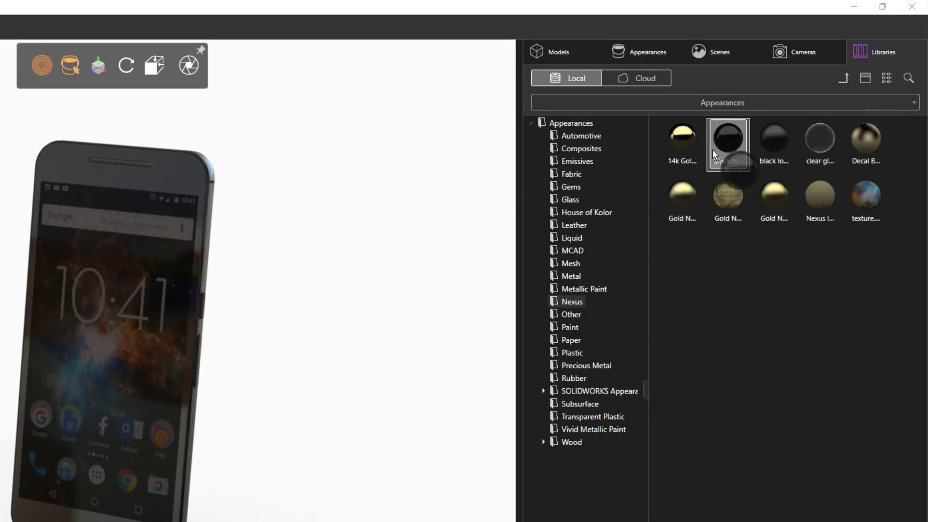
pyautogui.moveTo(712, 149); pyautogui.dragTo(189, 174)
pyautogui.moveTo(821, 141); pyautogui.dragTo(149, 282)
# Apply the Nexus library's gold appearances to the fingerprint sensor, the back cover and the surrounding body.
pyautogui.moveTo(344, 265); pyautogui.dragTo(2, 253, button='middle')
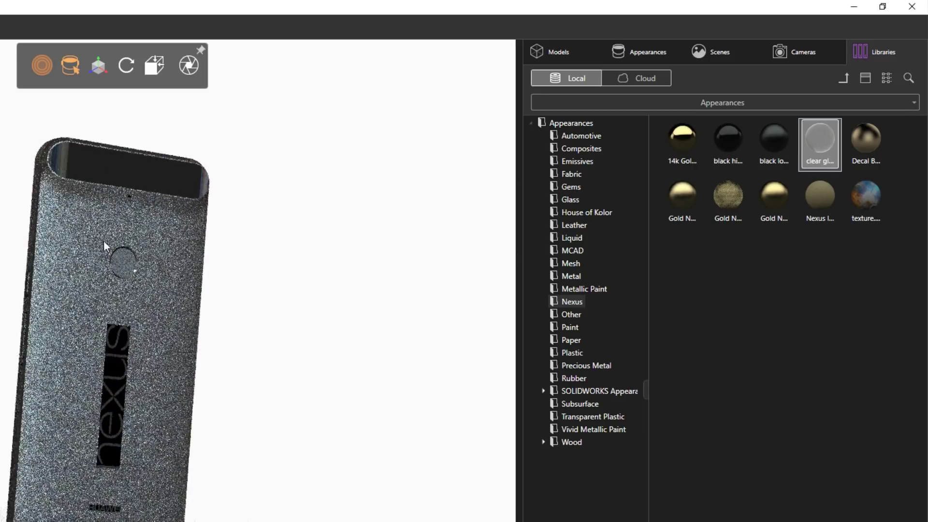
pyautogui.moveTo(681, 195); pyautogui.dragTo(123, 263)
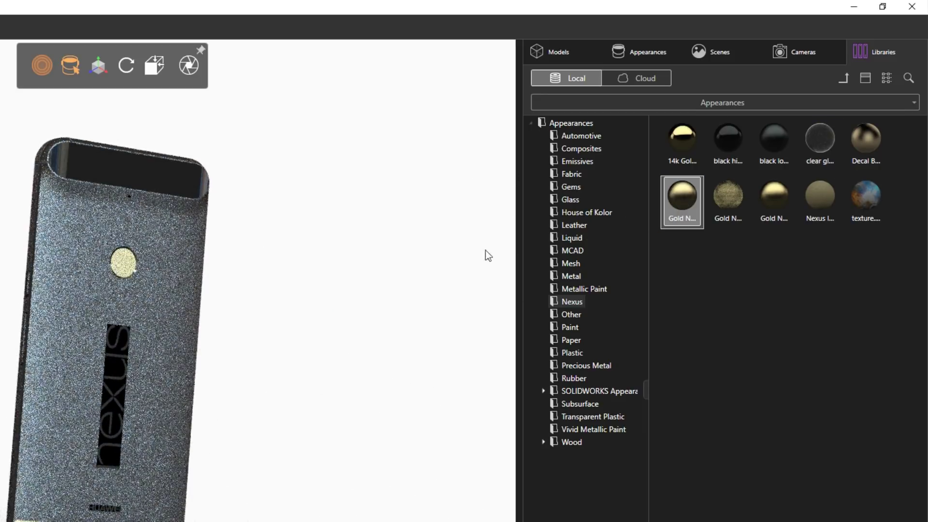
pyautogui.moveTo(772, 198); pyautogui.dragTo(196, 279)
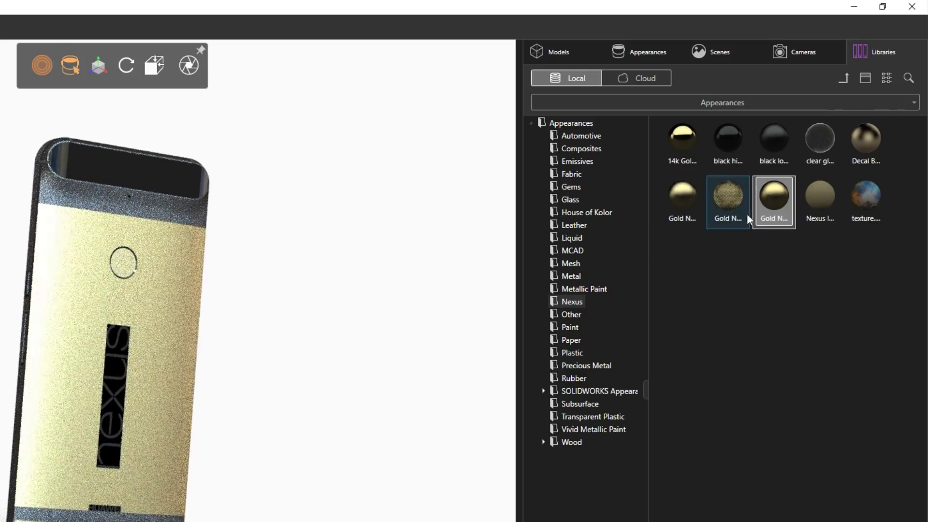
pyautogui.moveTo(748, 220); pyautogui.dragTo(200, 211)
# Apply the 14k Gold and Gold Nexus Knurl Power appearances to the phone's remaining small details.
pyautogui.moveTo(300, 221); pyautogui.dragTo(418, 231)
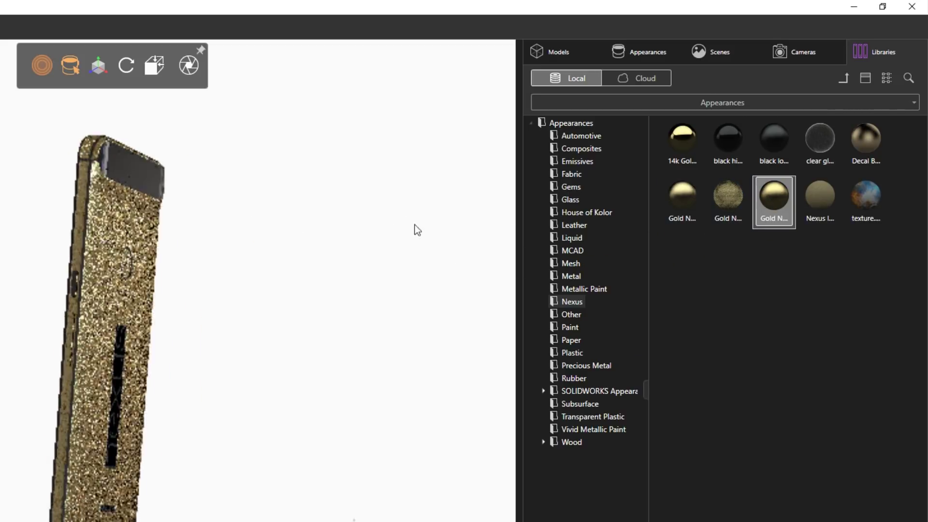
pyautogui.scroll(10, 417, 231)
pyautogui.moveTo(417, 231); pyautogui.dragTo(479, 334, button='middle')
pyautogui.moveTo(681, 143); pyautogui.dragTo(152, 287)
pyautogui.moveTo(728, 201); pyautogui.dragTo(402, 319)
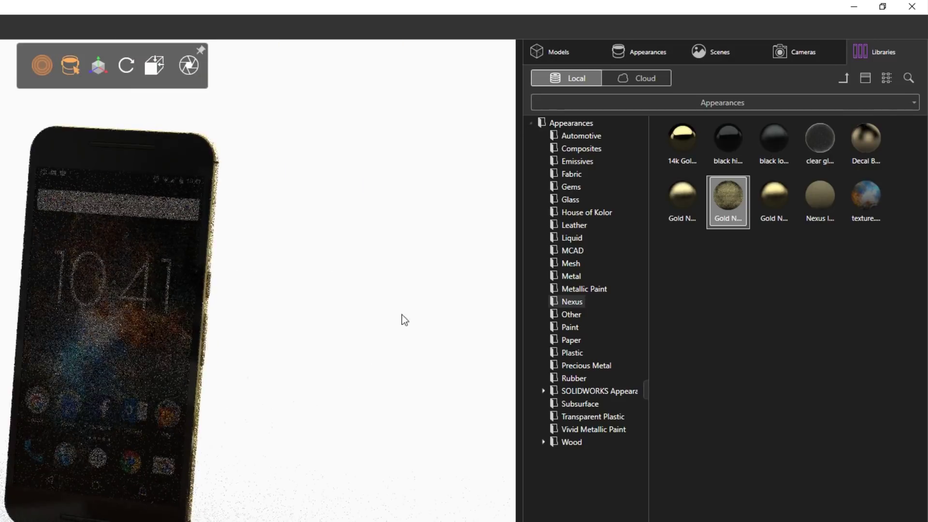
# Change the phone screen's texture appearance to the Emissive type with a brightness of 1.00.
pyautogui.click(645, 52)
pyautogui.moveTo(635, 162); pyautogui.dragTo(650, 162)
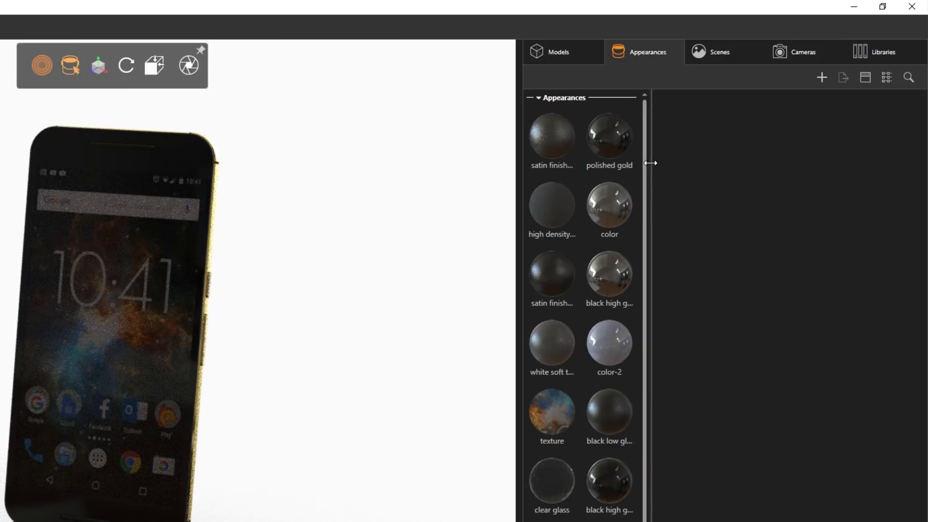
pyautogui.scroll(-2, 639, 215)
pyautogui.click(555, 326)
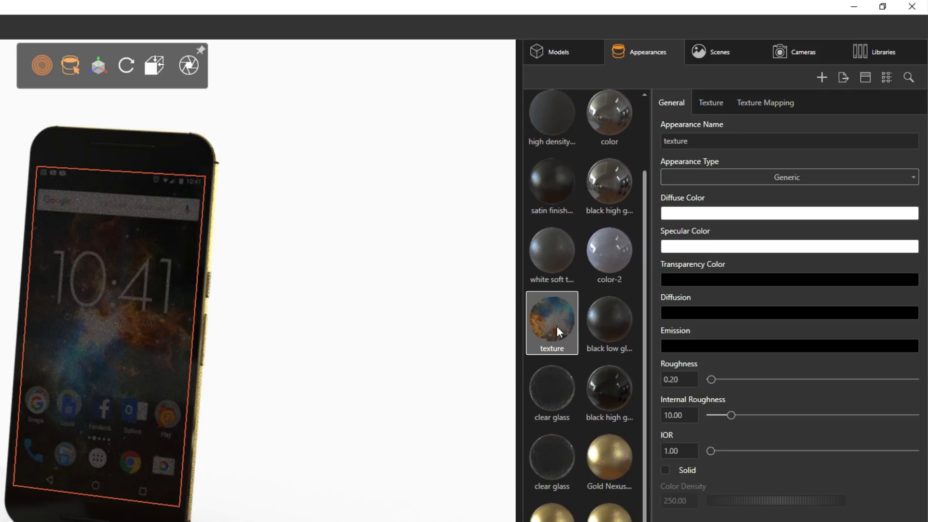
pyautogui.click(691, 179)
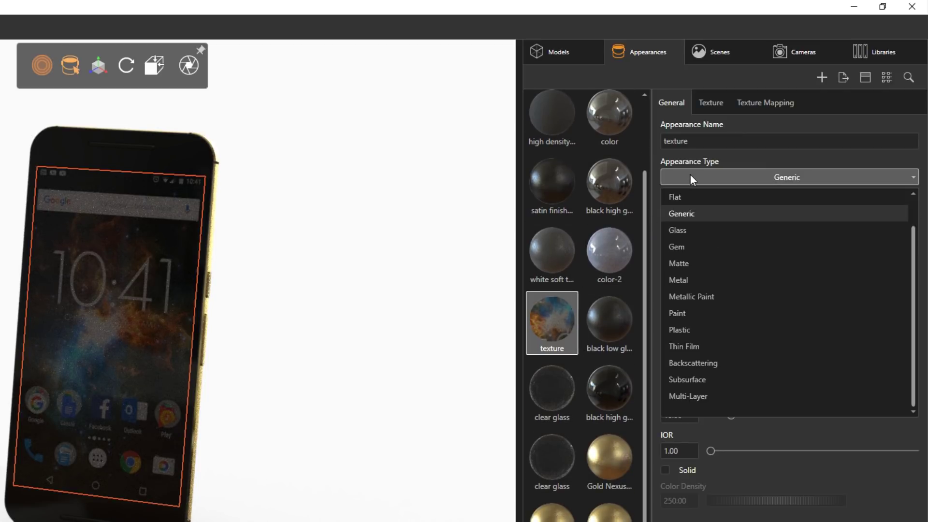
pyautogui.scroll(1, 696, 226)
pyautogui.click(692, 213)
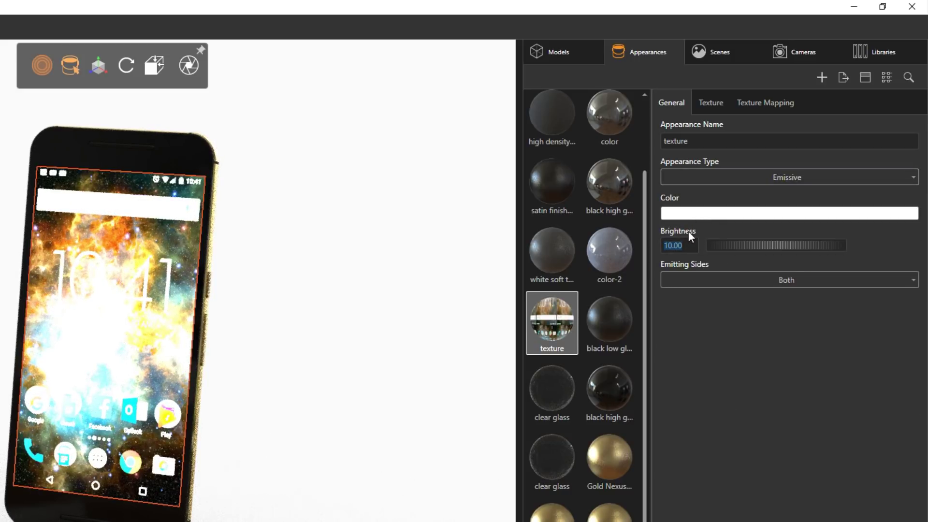
pyautogui.press('Return')
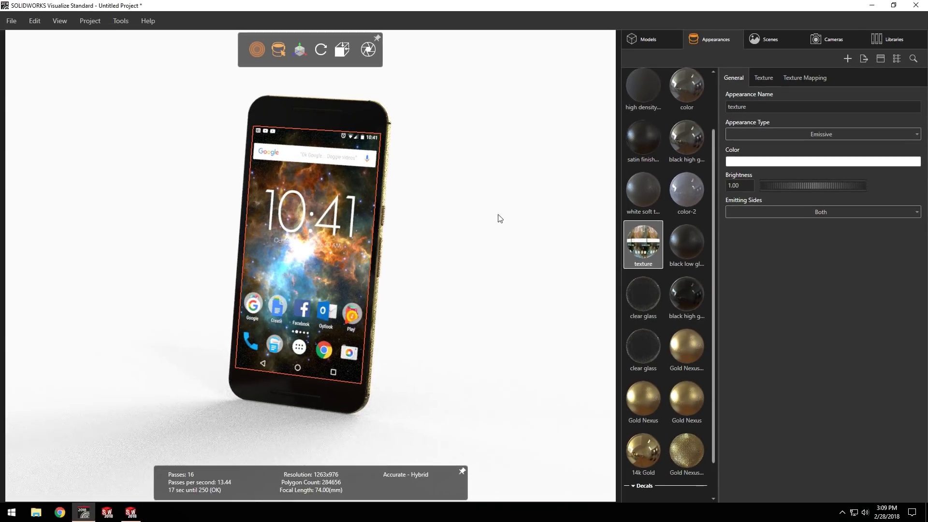
pyautogui.click(247, 382)
# Set the mask type of the Nexus decal on the phone's back to Embedded.
pyautogui.moveTo(414, 291); pyautogui.dragTo(562, 333)
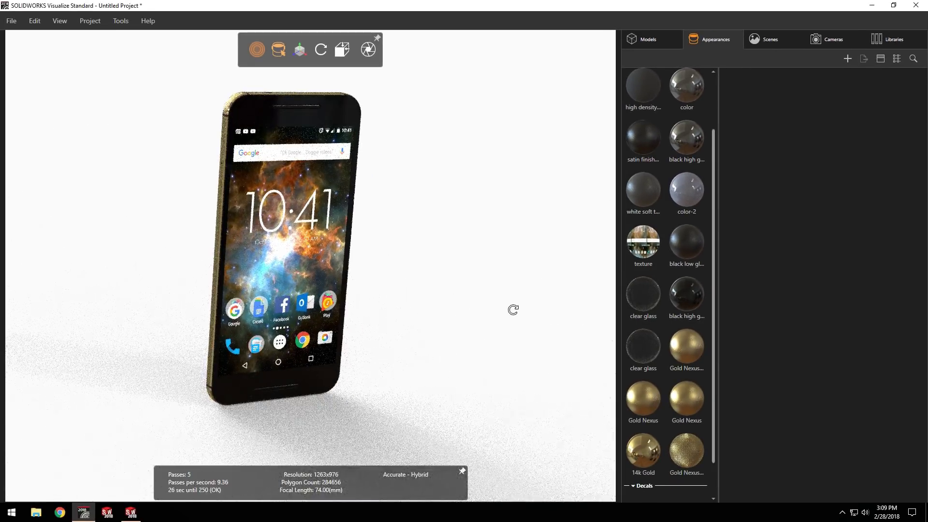
pyautogui.moveTo(512, 309); pyautogui.dragTo(79, 240)
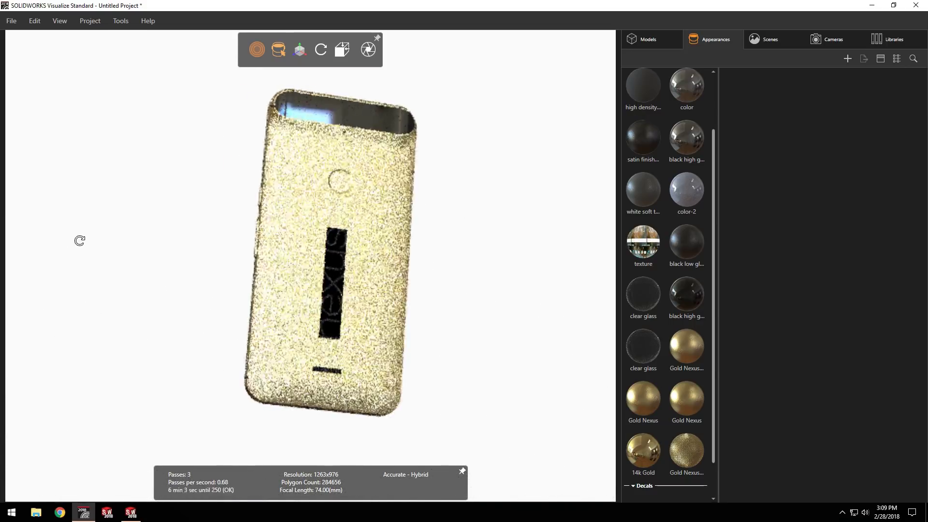
pyautogui.scroll(-1, 670, 344)
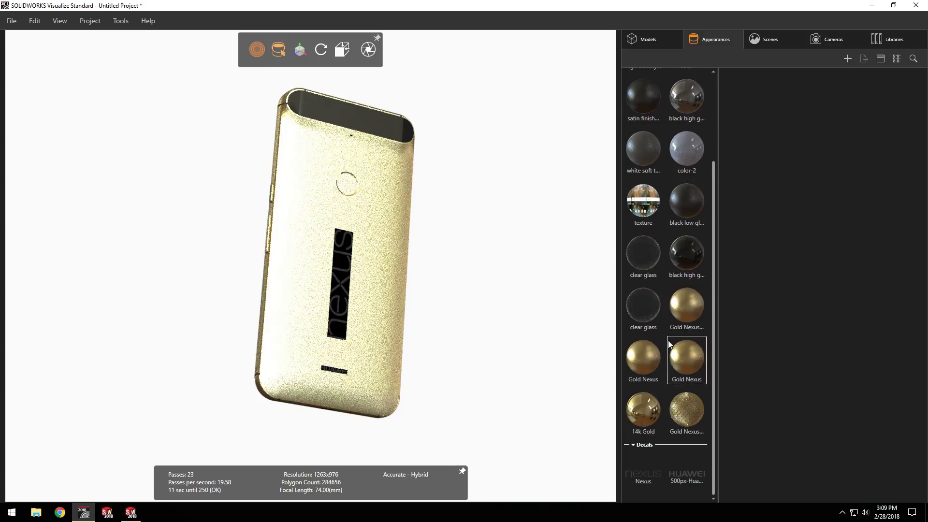
pyautogui.click(645, 477)
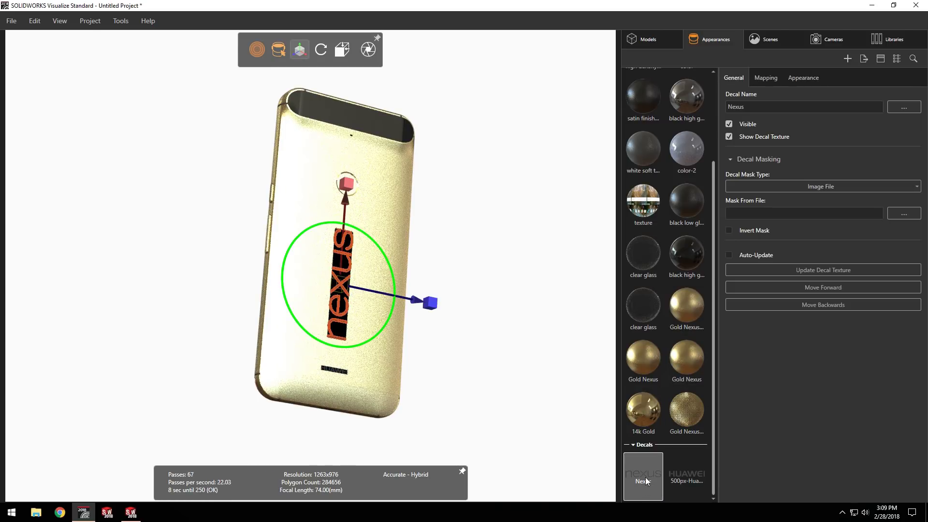
pyautogui.click(775, 187)
pyautogui.click(773, 213)
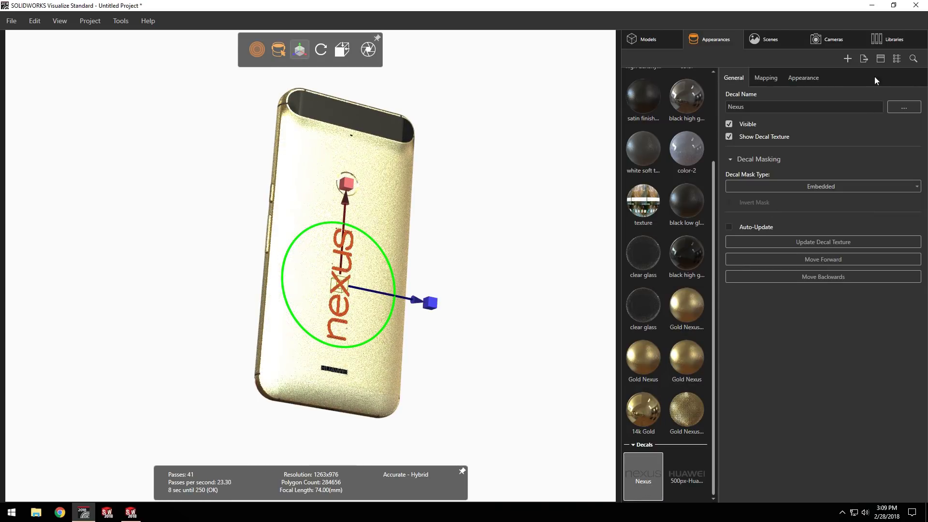
# Add Decal Base Color from the Nexus appearance library to the project and assign it to the Nexus decal.
pyautogui.click(888, 39)
pyautogui.moveTo(880, 112); pyautogui.dragTo(572, 139)
pyautogui.click(727, 42)
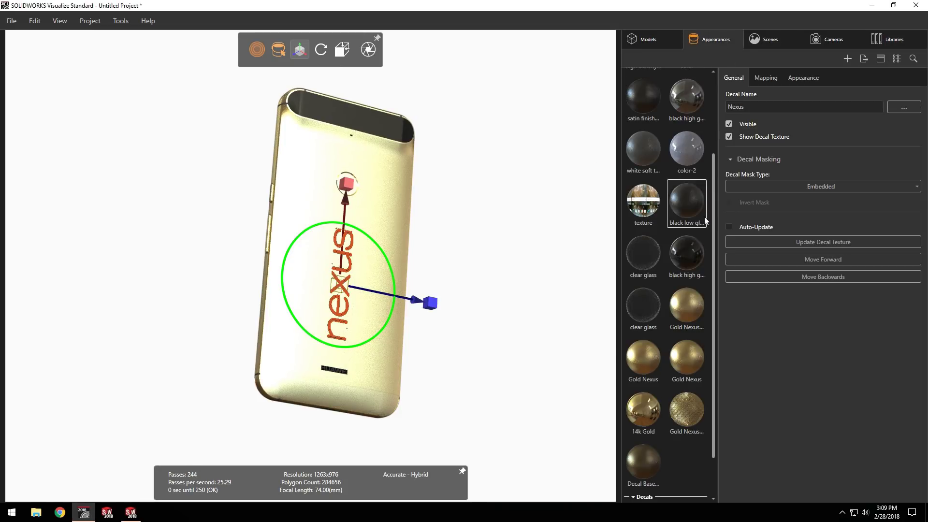
pyautogui.click(804, 77)
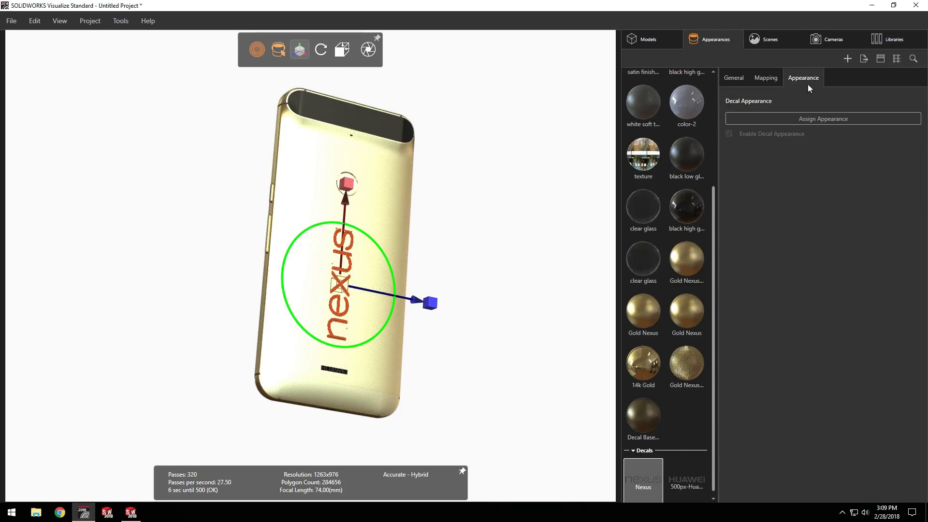
pyautogui.click(823, 118)
pyautogui.scroll(-5, 498, 248)
pyautogui.click(429, 297)
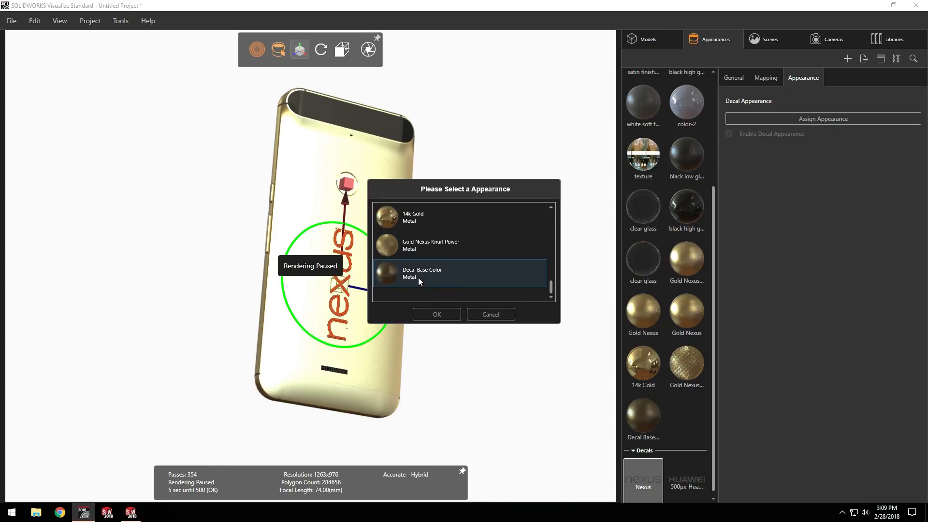
pyautogui.click(437, 314)
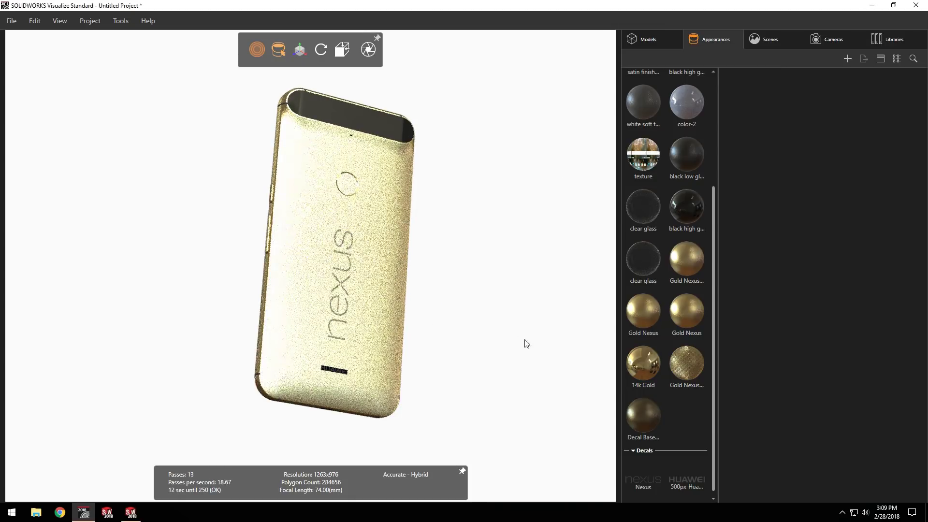
# Set the mask type of the Huawei decal on the phone's back to Embedded.
pyautogui.click(693, 472)
pyautogui.click(782, 186)
pyautogui.click(761, 213)
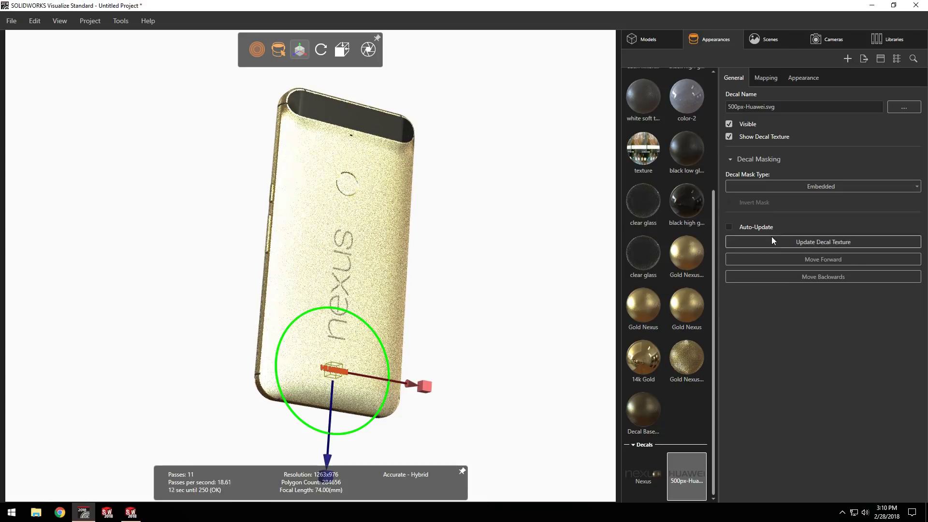
pyautogui.click(774, 242)
# Assign the Decal Base Color appearance to the Huawei decal.
pyautogui.click(804, 78)
pyautogui.click(803, 118)
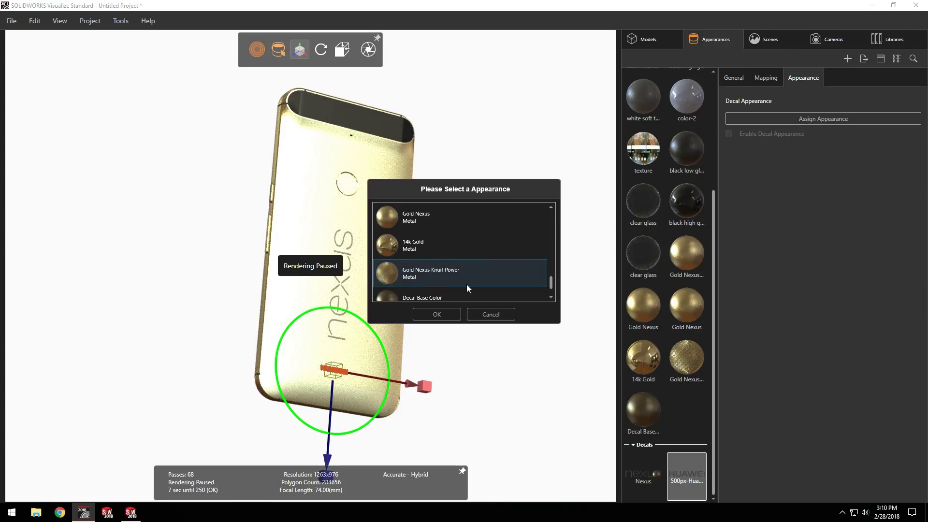
pyautogui.scroll(-1, 467, 288)
pyautogui.click(413, 269)
pyautogui.click(436, 314)
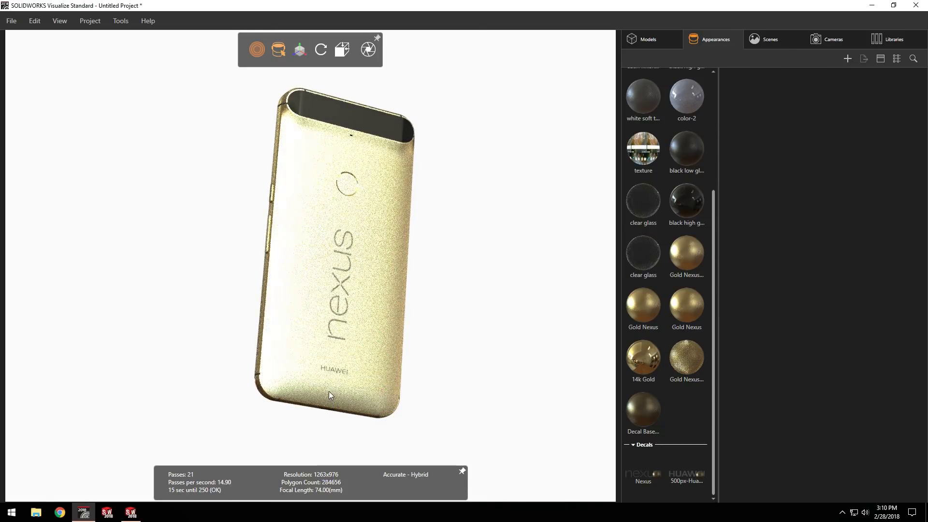
pyautogui.scroll(10, 329, 394)
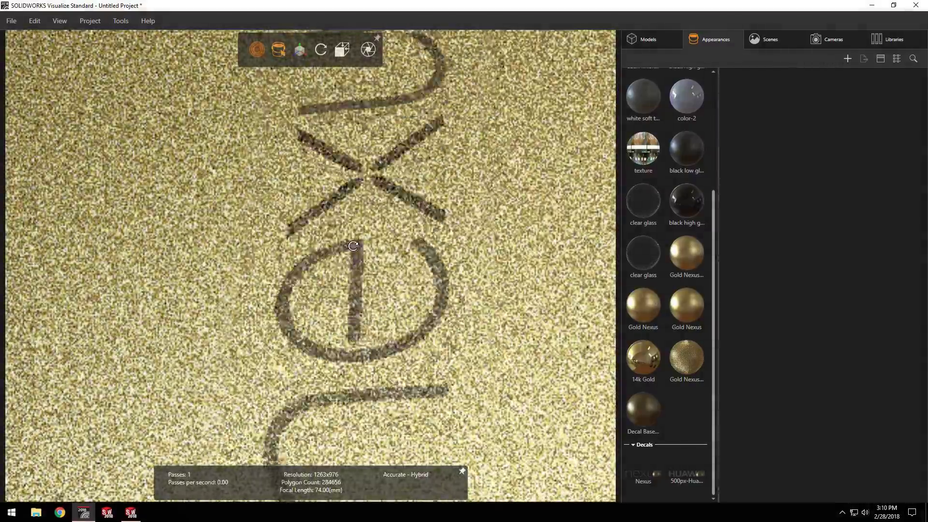
pyautogui.scroll(-10, 353, 246)
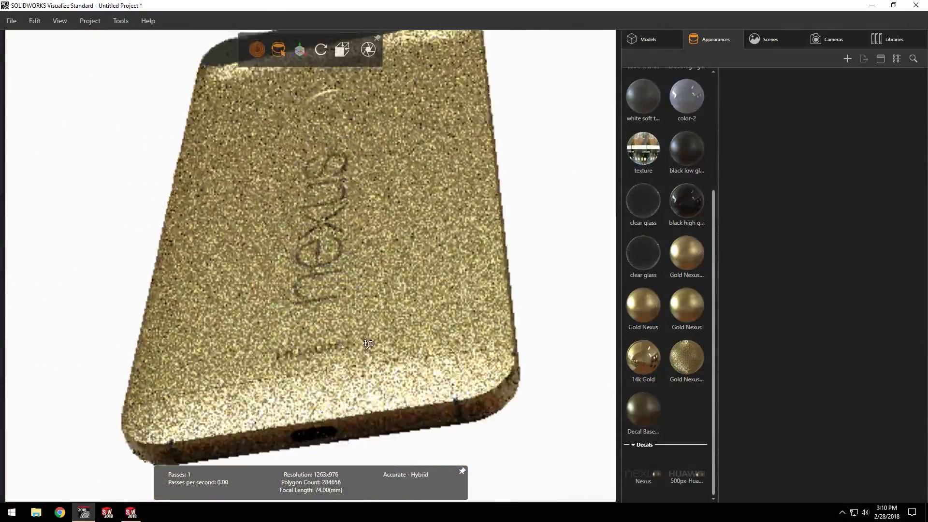
pyautogui.moveTo(369, 344); pyautogui.dragTo(444, 289)
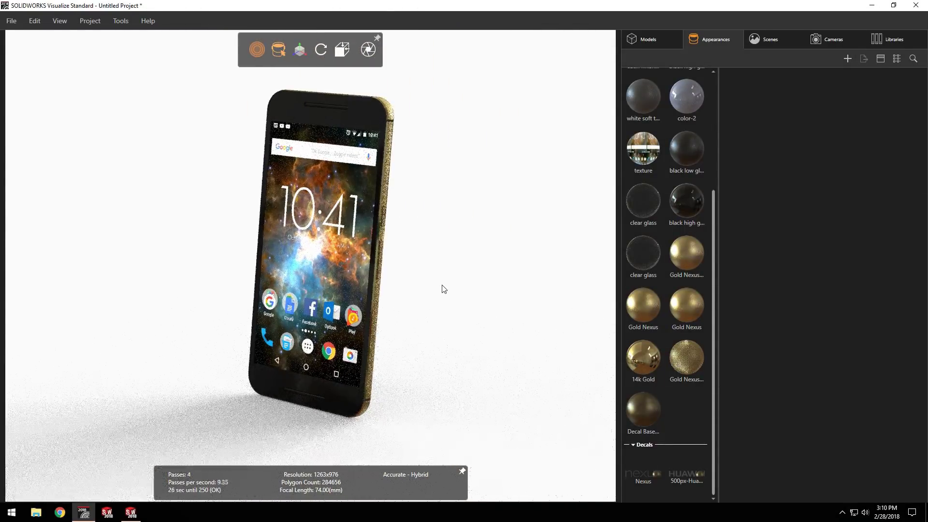
# Rotate the Nexus 6P model 90 degrees about X and snap it to the floor so it lies flat, back side up.
pyautogui.scroll(-3, 435, 232)
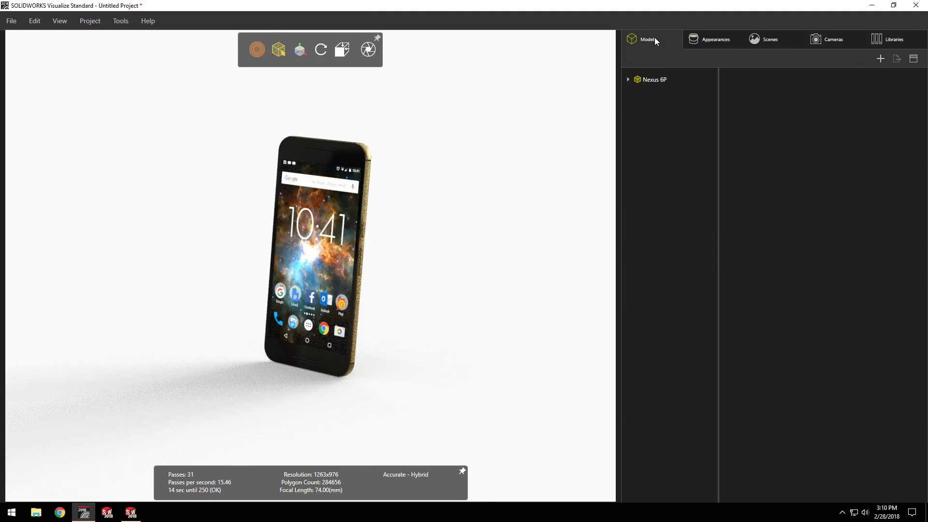
pyautogui.click(648, 78)
pyautogui.click(750, 133)
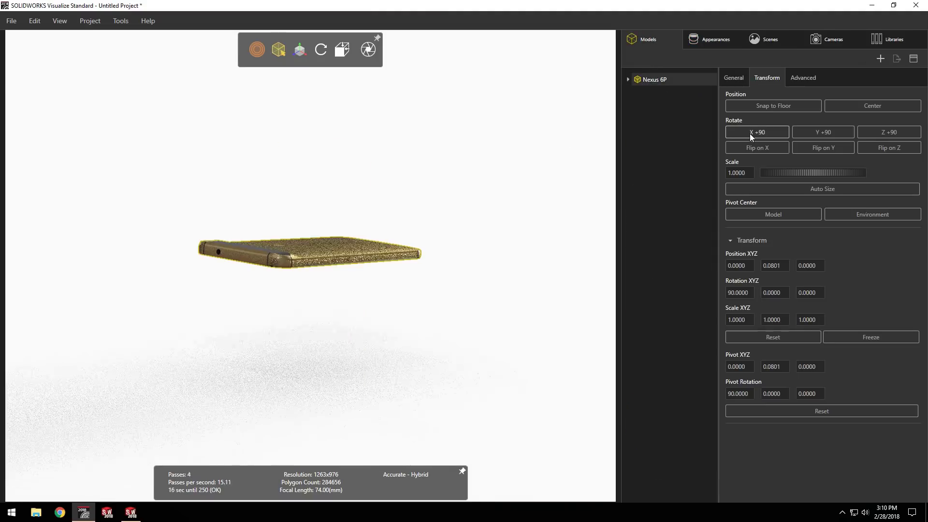
pyautogui.moveTo(489, 228); pyautogui.dragTo(489, 312)
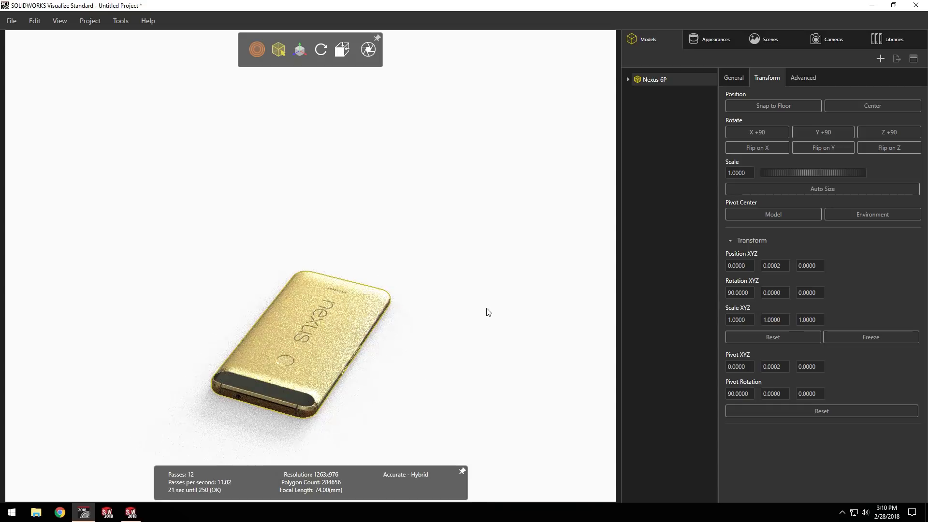
pyautogui.click(489, 313)
# Switch the viewport to Preview rendering and duplicate the Nexus 6P model.
pyautogui.moveTo(250, 55)
pyautogui.click(241, 72)
pyautogui.moveTo(445, 265); pyautogui.dragTo(424, 258, button='middle')
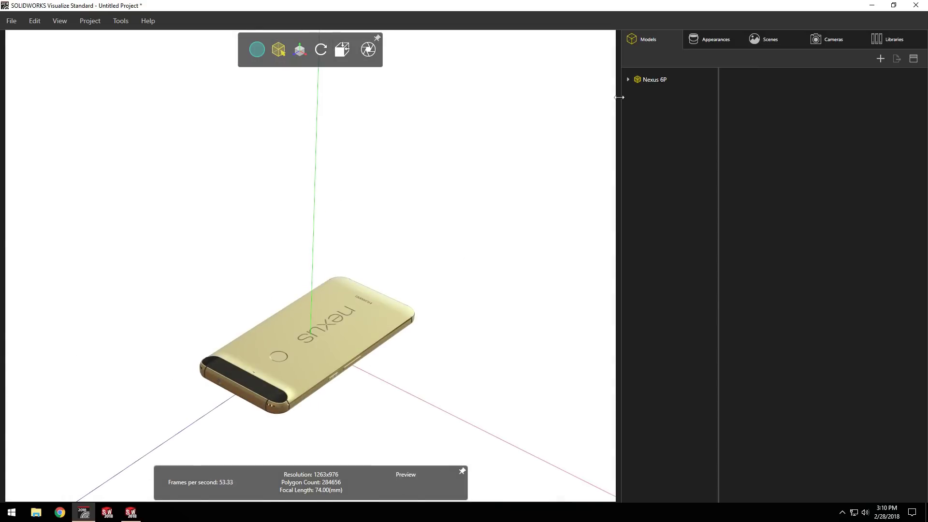
pyautogui.click(646, 80)
pyautogui.hotkey('ctrl', 'c')
pyautogui.click(665, 134)
pyautogui.hotkey('ctrl', 'v')
pyautogui.click(651, 93)
# Raise the copied phone to about 0.0485 in Y and turn it 180 degrees about X so its screen faces up.
pyautogui.moveTo(299, 50)
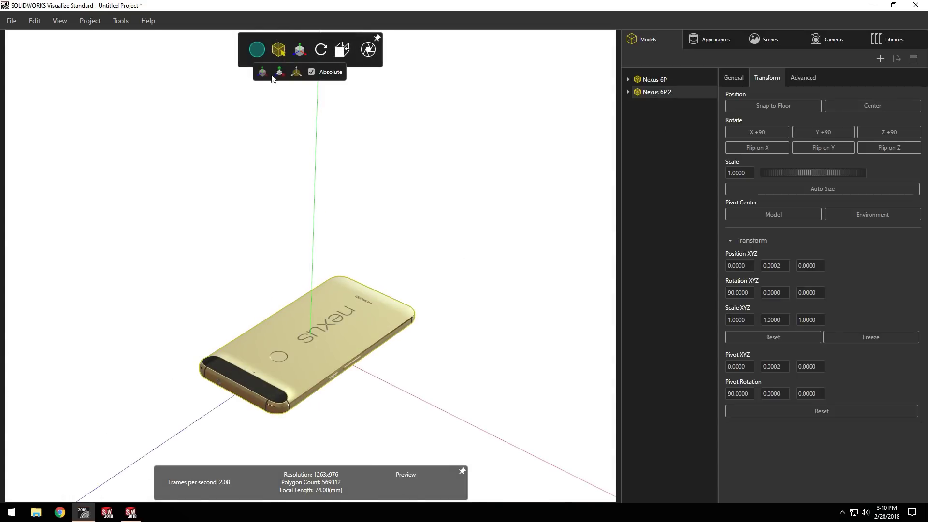
pyautogui.click(279, 72)
pyautogui.moveTo(317, 266); pyautogui.dragTo(317, 213)
pyautogui.click(757, 132)
pyautogui.click(757, 132)
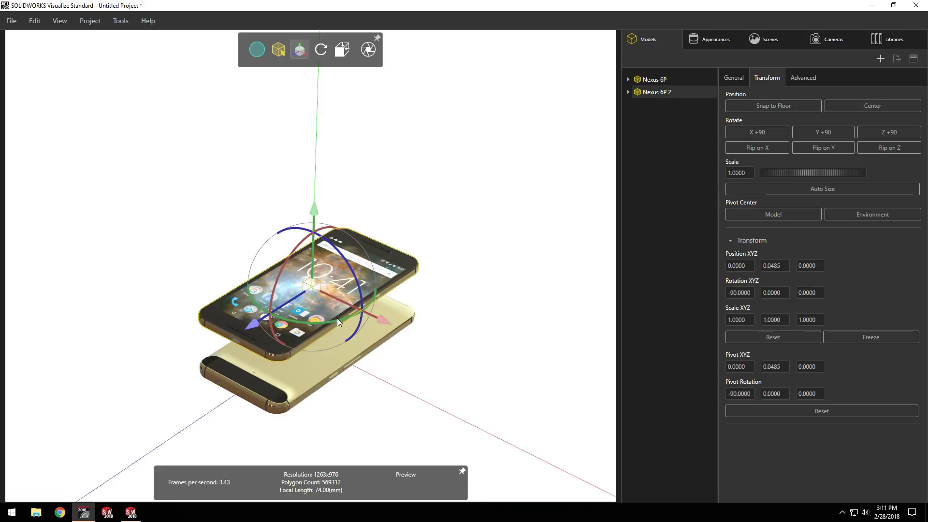
# Turn the copied phone to about 116.7 degrees about Y and, with Absolute off, slide it partly off the first phone.
pyautogui.moveTo(338, 322); pyautogui.dragTo(506, 288)
pyautogui.moveTo(249, 331); pyautogui.dragTo(286, 308)
pyautogui.moveTo(299, 57)
pyautogui.click(331, 71)
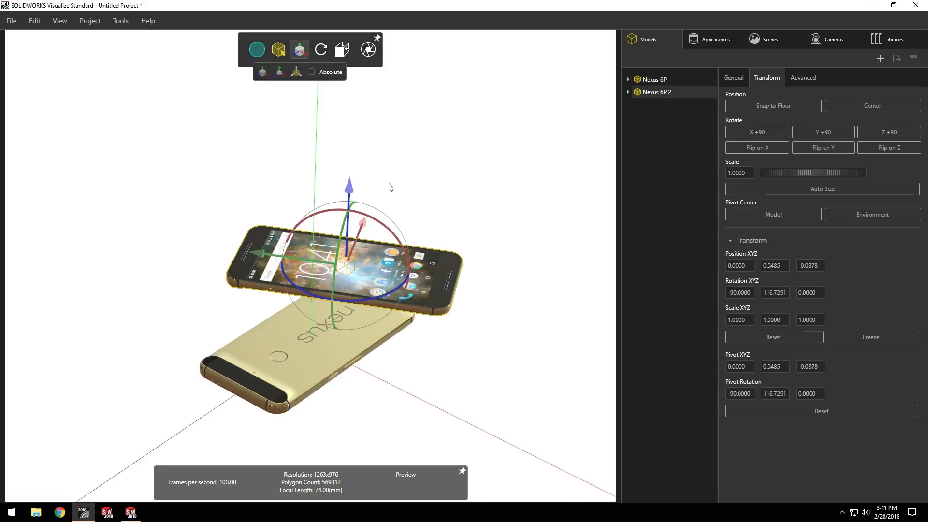
pyautogui.moveTo(261, 253); pyautogui.dragTo(347, 268)
# Tilt the copied phone to about -85.6 degrees about X and move it to about 0.067, 0.0136, -0.0716, leaning on the first phone.
pyautogui.moveTo(393, 361); pyautogui.dragTo(422, 243, button='middle')
pyautogui.moveTo(417, 234); pyautogui.dragTo(396, 292)
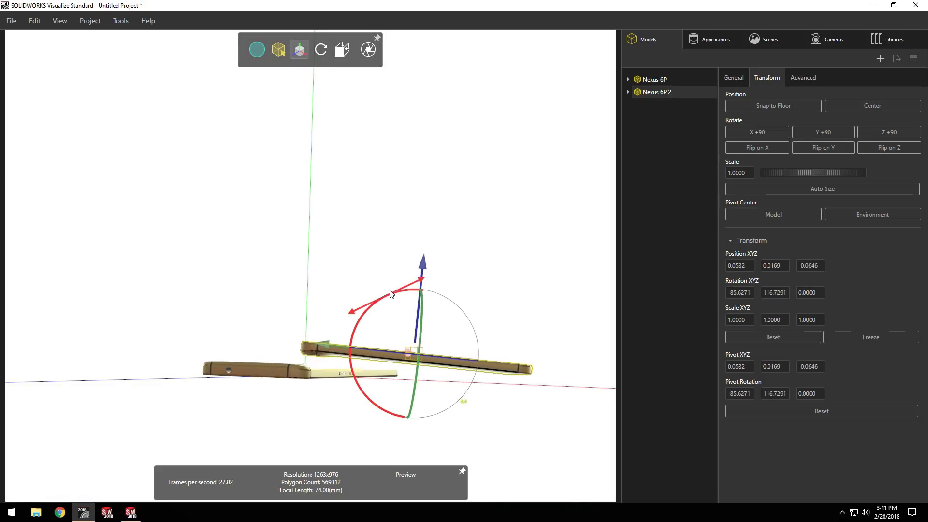
pyautogui.moveTo(422, 265); pyautogui.dragTo(422, 274)
pyautogui.moveTo(334, 351); pyautogui.dragTo(349, 354)
pyautogui.moveTo(505, 264)
pyautogui.mouseDown(button='middle')
pyautogui.moveTo(464, 261)
pyautogui.moveTo(511, 259)
pyautogui.mouseUp(button='middle')
# In Accurate rendering, refine the copied phone's X rotation to about -86.2 degrees and lower it to about 0.012 in Y.
pyautogui.moveTo(258, 54)
pyautogui.click(274, 73)
pyautogui.scroll(5, 379, 246)
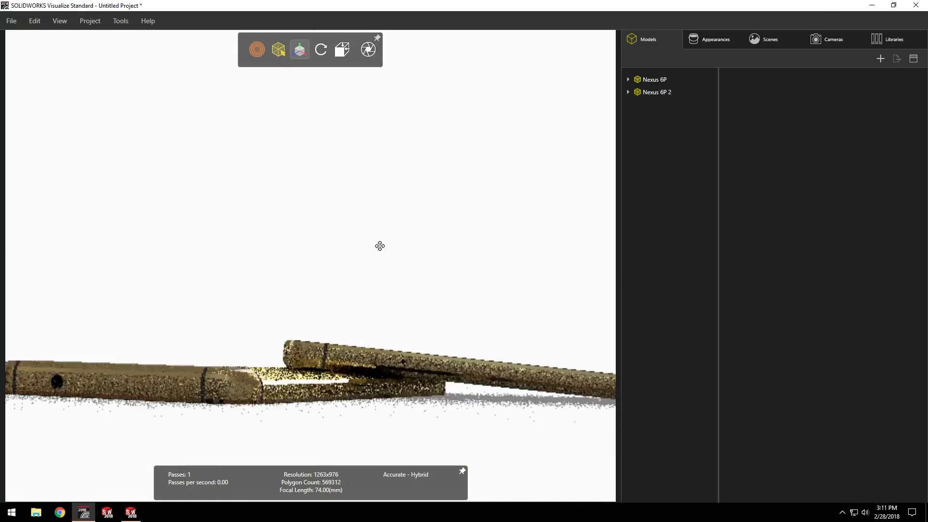
pyautogui.click(342, 332)
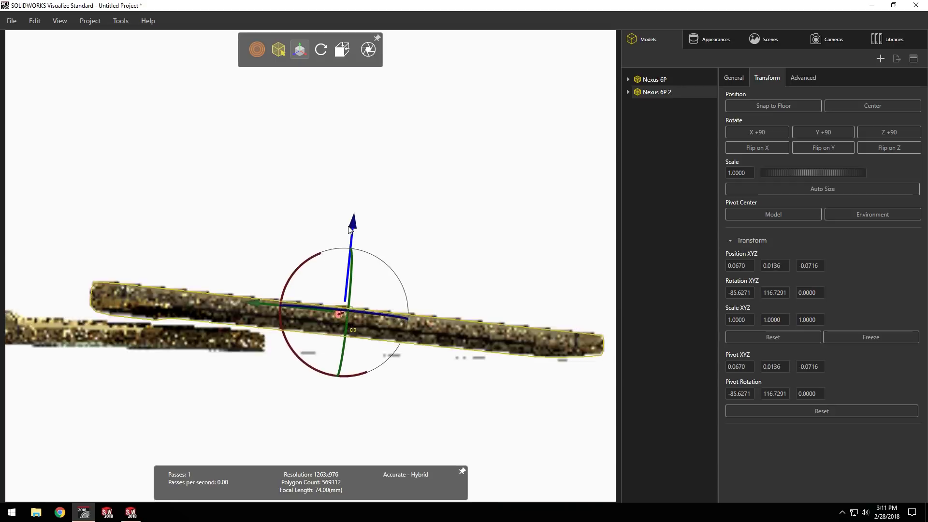
pyautogui.moveTo(743, 293)
pyautogui.mouseDown()
pyautogui.moveTo(621, 311)
pyautogui.moveTo(743, 292)
pyautogui.mouseUp()
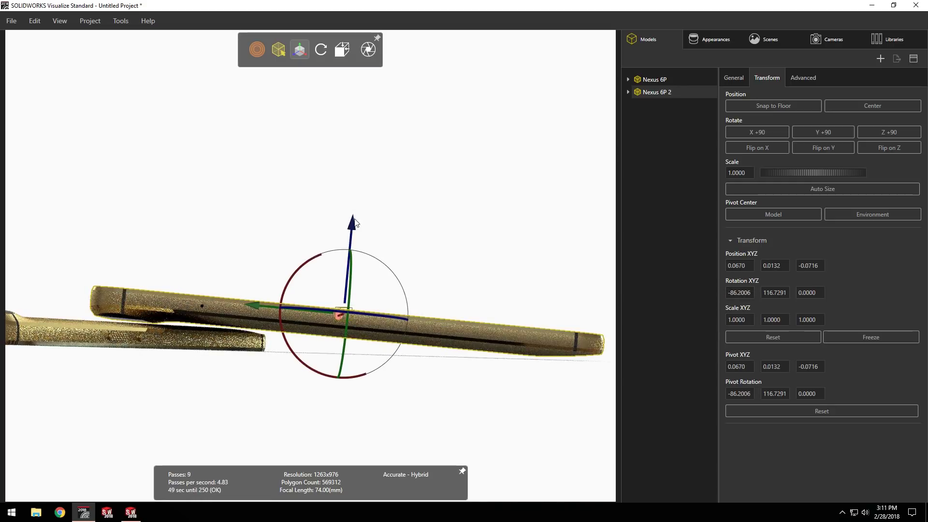
pyautogui.moveTo(354, 224); pyautogui.dragTo(353, 227)
# Examine from several angles how the copied phone rests on the first phone and the floor, in Preview and Accurate rendering.
pyautogui.moveTo(257, 50)
pyautogui.click(241, 73)
pyautogui.moveTo(453, 212); pyautogui.dragTo(423, 150, button='middle')
pyautogui.scroll(-3, 422, 149)
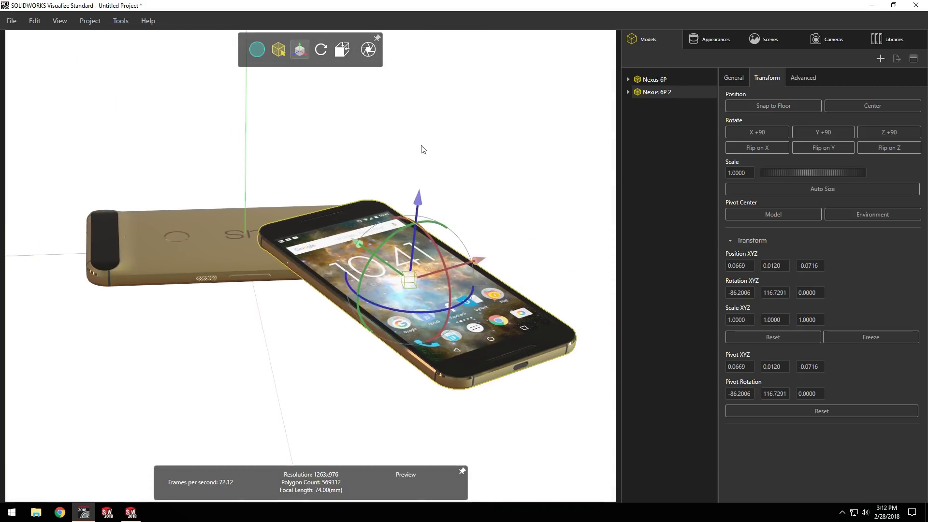
pyautogui.click(423, 149)
pyautogui.click(275, 71)
pyautogui.moveTo(442, 213); pyautogui.dragTo(201, 199, button='middle')
pyautogui.moveTo(201, 198); pyautogui.dragTo(424, 314)
pyautogui.scroll(5, 456, 283)
pyautogui.moveTo(556, 382); pyautogui.dragTo(371, 313, button='middle')
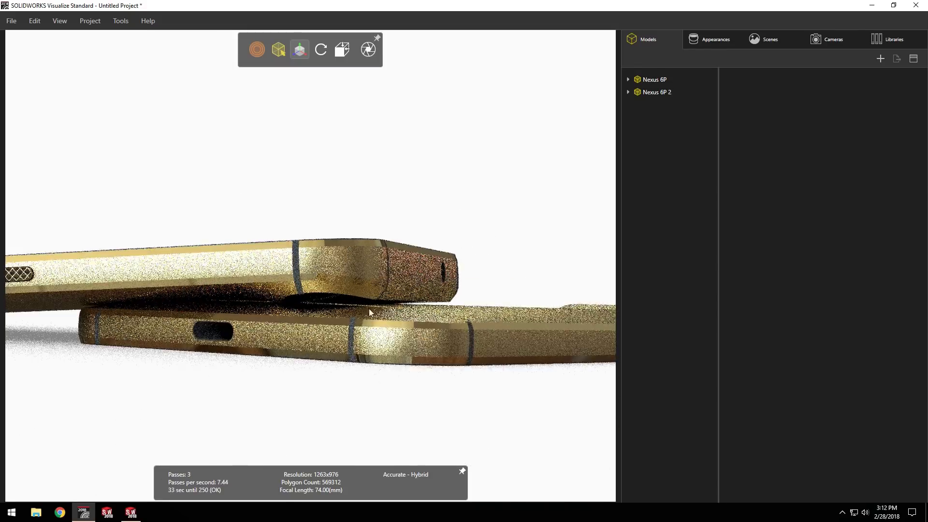
pyautogui.scroll(-4, 371, 312)
pyautogui.moveTo(292, 375); pyautogui.dragTo(372, 296)
pyautogui.scroll(-4, 370, 285)
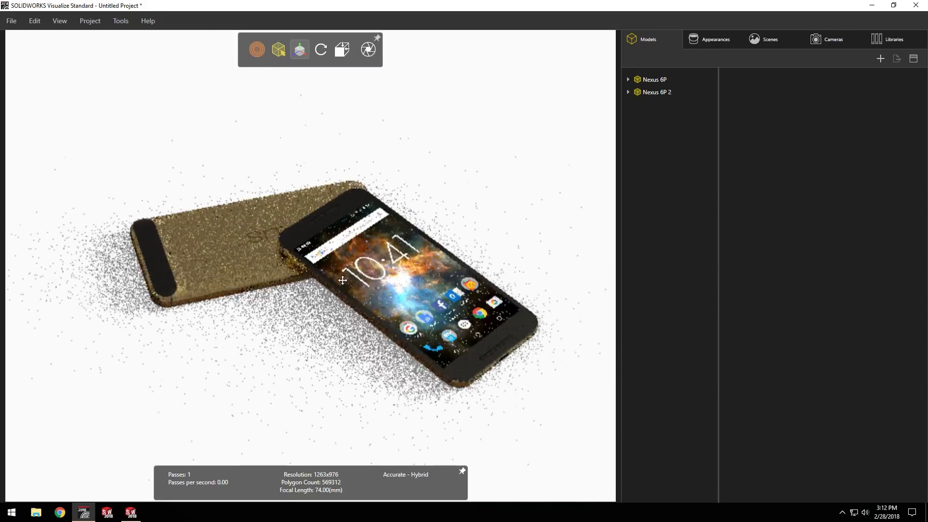
pyautogui.click(773, 364)
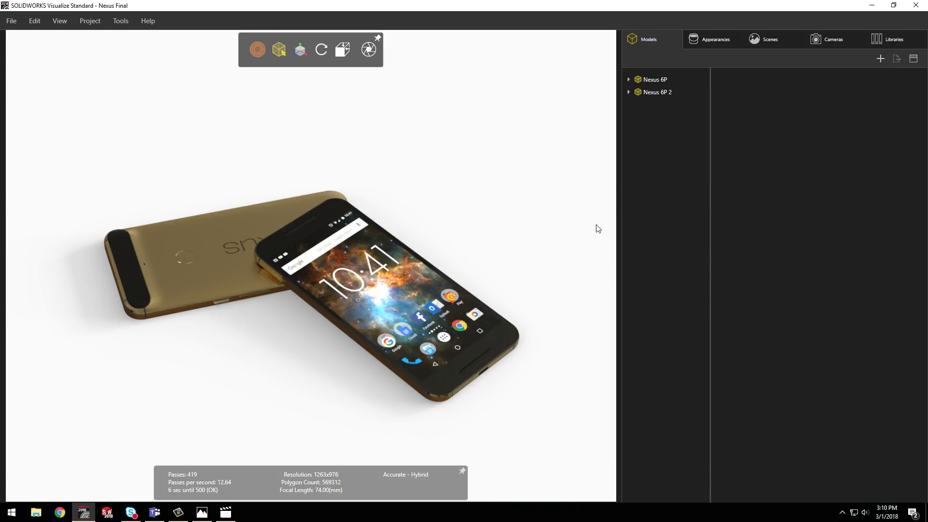
# Apply the Light Box with Bounce Cards environment from the local Environments library to the scene.
pyautogui.click(769, 41)
pyautogui.click(878, 42)
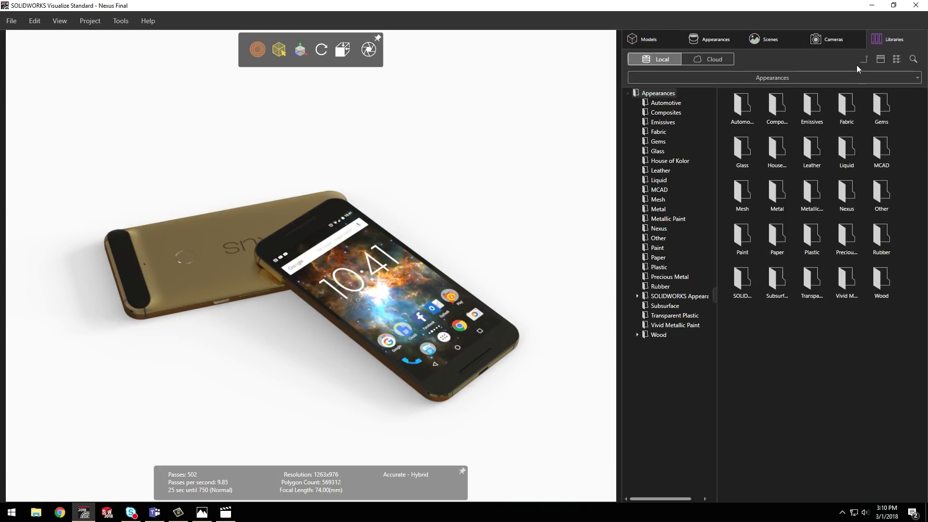
pyautogui.click(773, 77)
pyautogui.click(705, 132)
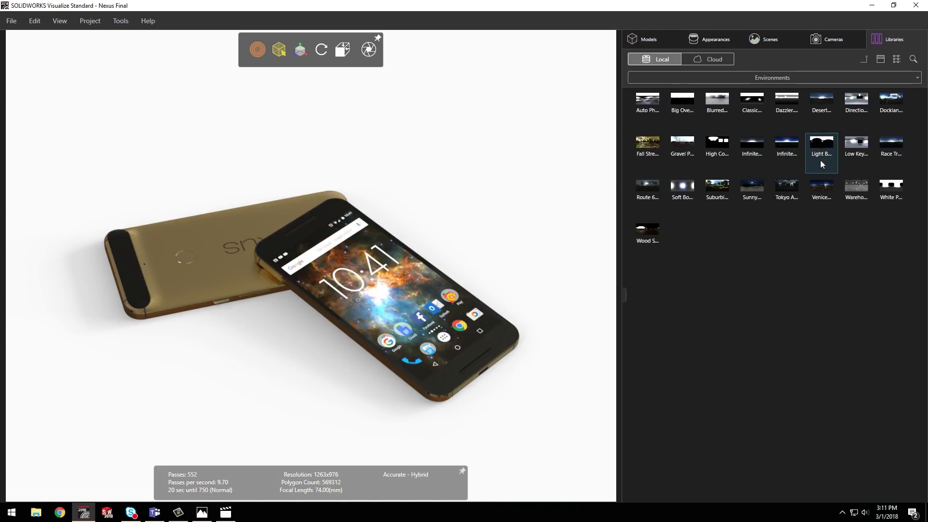
pyautogui.moveTo(828, 155); pyautogui.dragTo(566, 191)
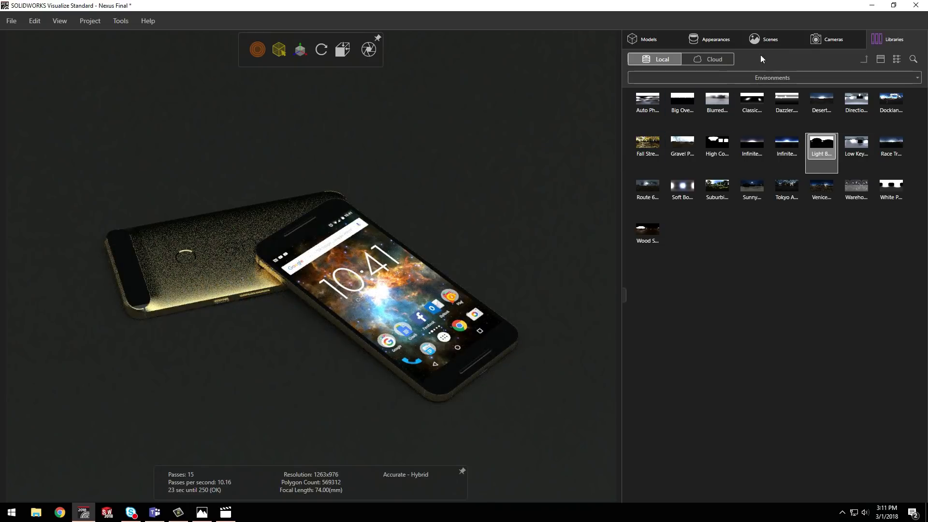
# Set the Light Box with Bounce Cards environment's brightness to about 1.75 and its rotation to about 284.2.
pyautogui.click(764, 40)
pyautogui.moveTo(769, 200); pyautogui.dragTo(829, 200)
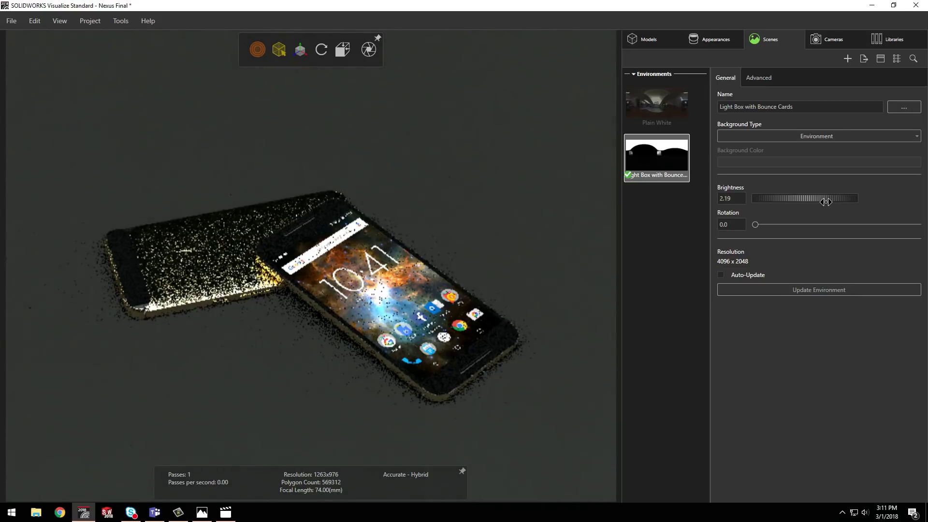
pyautogui.moveTo(756, 225); pyautogui.dragTo(888, 243)
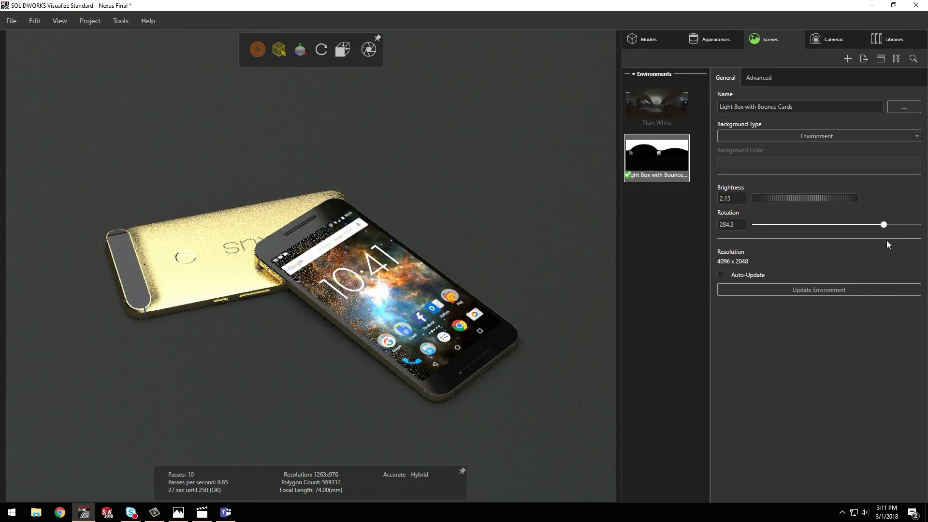
pyautogui.moveTo(800, 198); pyautogui.dragTo(764, 210)
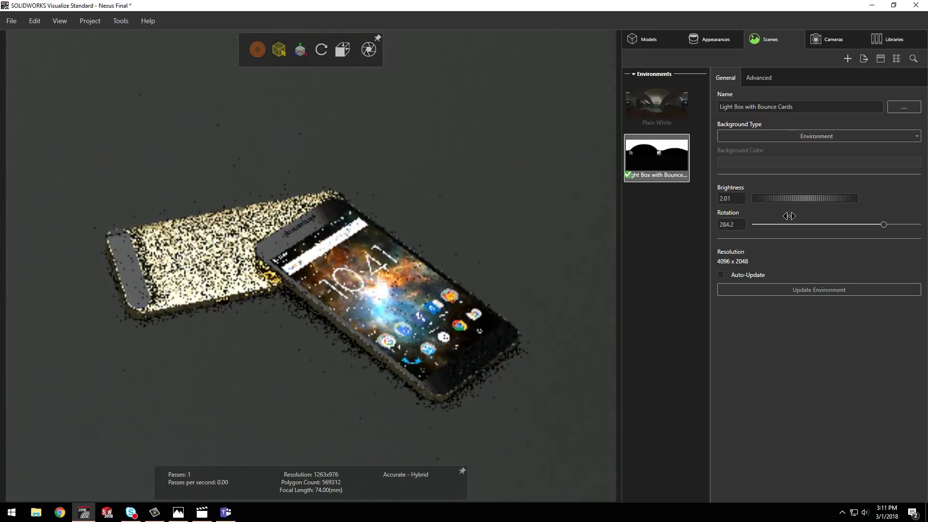
# Set the environment's floor reflection to about 0.16 and floor roughness to 0.50.
pyautogui.click(760, 78)
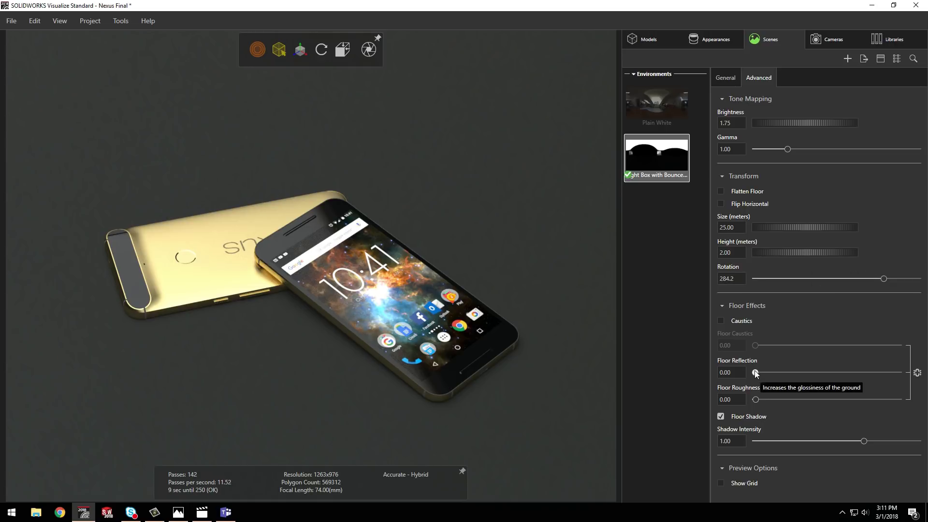
pyautogui.moveTo(755, 372); pyautogui.dragTo(896, 372)
pyautogui.moveTo(756, 399); pyautogui.dragTo(777, 377)
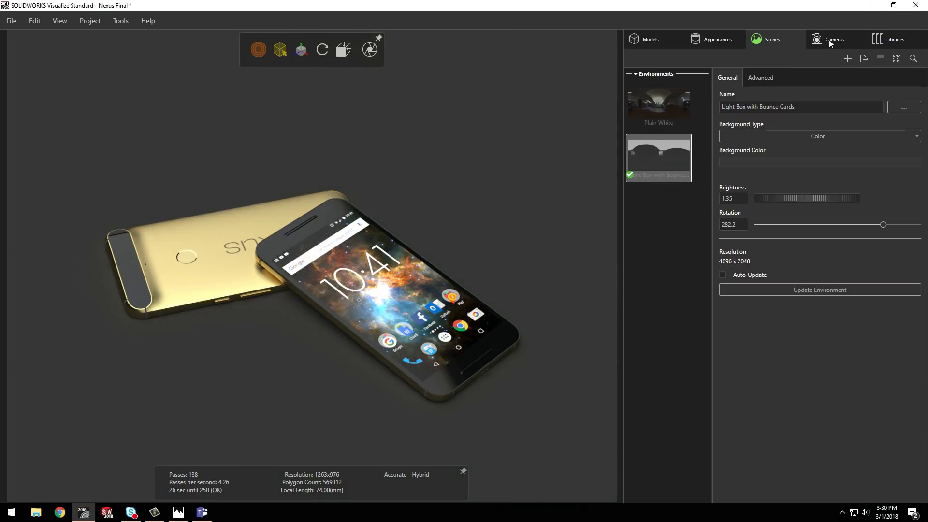
# Set the SOLIDWORKS Viewport camera's aspect ratio to 16:9 and frame both phones from a closer, lower angle.
pyautogui.click(829, 39)
pyautogui.click(816, 159)
pyautogui.click(819, 243)
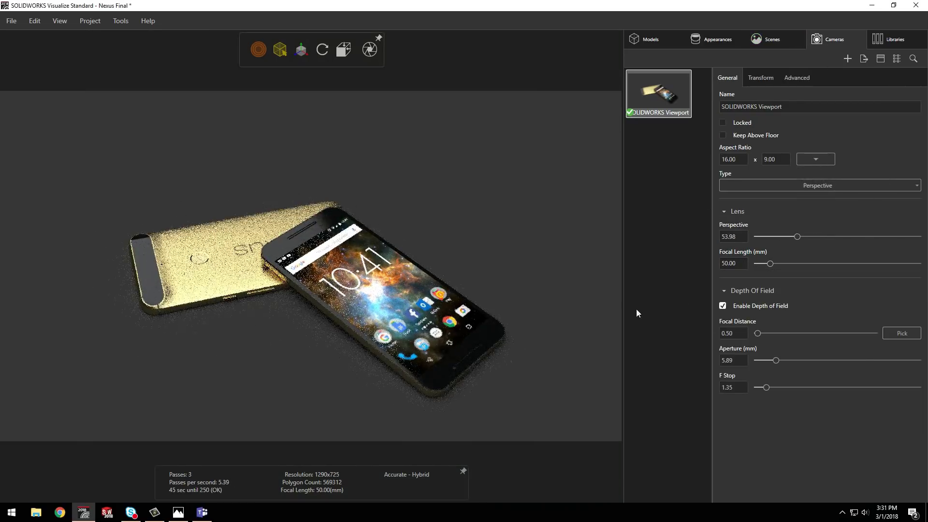
pyautogui.moveTo(546, 304); pyautogui.dragTo(515, 232, button='middle')
pyautogui.scroll(3, 514, 278)
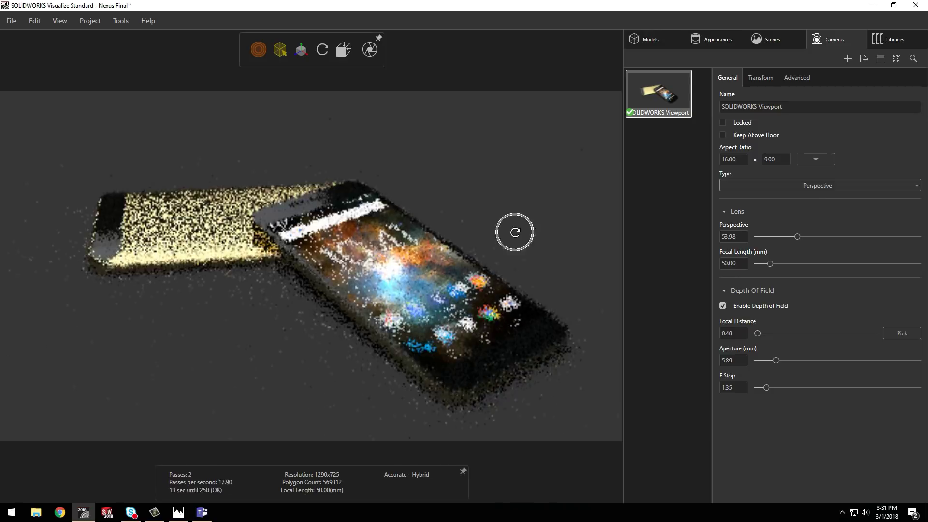
# Focus the camera's depth of field on the front phone's screen and set the F Stop to about 3.98.
pyautogui.click(902, 333)
pyautogui.click(427, 309)
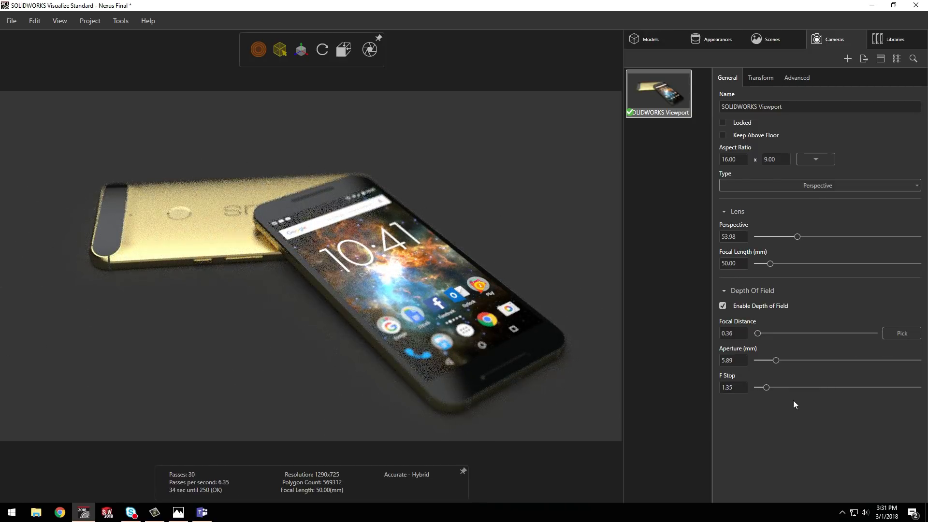
pyautogui.moveTo(766, 387); pyautogui.dragTo(786, 388)
# Duplicate the SOLIDWORKS Viewport camera and frame the copy as a low close-up along the front phone's side edge.
pyautogui.hotkey('ctrl', 'c')
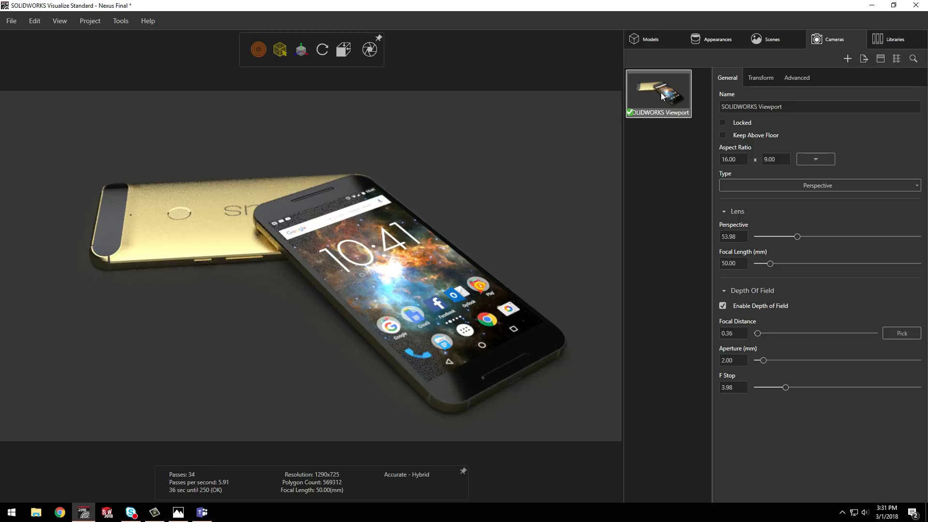
pyautogui.hotkey('ctrl', 'v')
pyautogui.doubleClick(661, 155)
pyautogui.moveTo(546, 256); pyautogui.dragTo(259, 197, button='middle')
pyautogui.scroll(5, 364, 231)
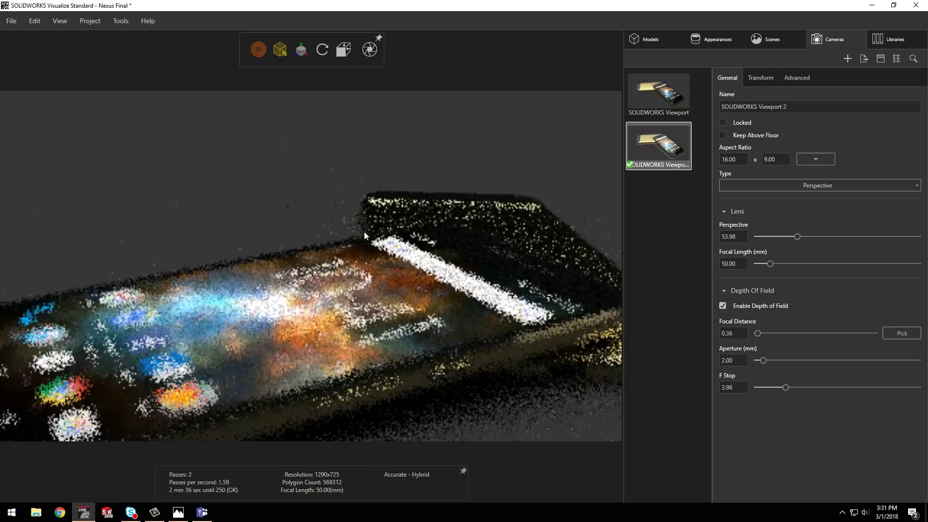
pyautogui.keyDown('ctrl'); pyautogui.moveTo(364, 231); pyautogui.dragTo(326, 140, button='middle'); pyautogui.keyUp('ctrl')
# Focus the second camera's depth of field on the textured side button of the front phone and adjust its framing.
pyautogui.click(902, 333)
pyautogui.click(406, 237)
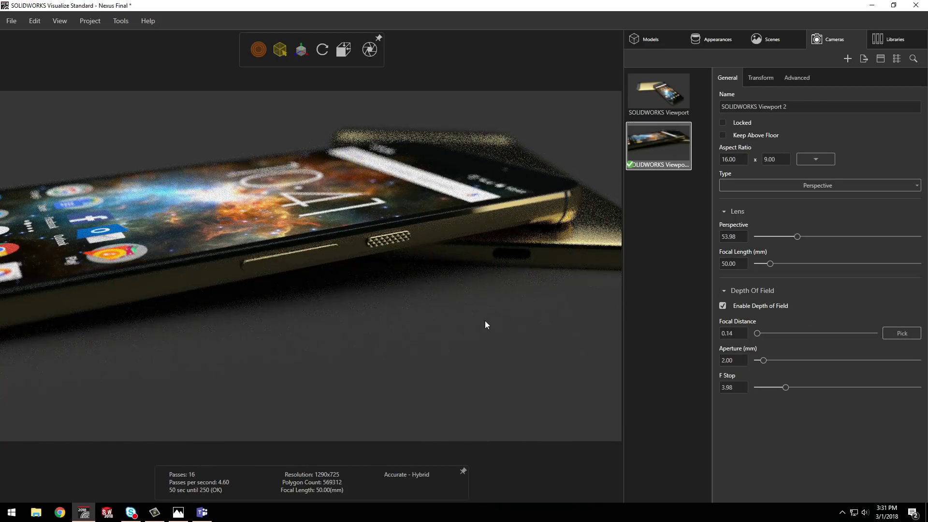
pyautogui.keyDown('ctrl'); pyautogui.moveTo(486, 321); pyautogui.dragTo(496, 352, button='middle'); pyautogui.keyUp('ctrl')
# Add a third camera by pasting another copy and frame it on the gold back with the Nexus logo and fingerprint ring.
pyautogui.click(653, 241)
pyautogui.hotkey('ctrl', 'v')
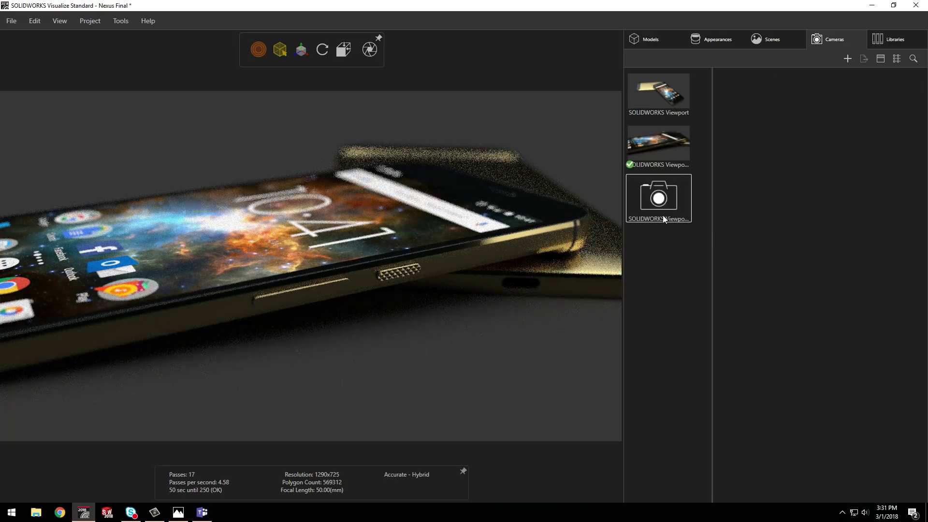
pyautogui.doubleClick(662, 215)
pyautogui.moveTo(580, 254); pyautogui.dragTo(359, 330, button='middle')
pyautogui.scroll(3, 418, 254)
pyautogui.moveTo(417, 253); pyautogui.dragTo(375, 264)
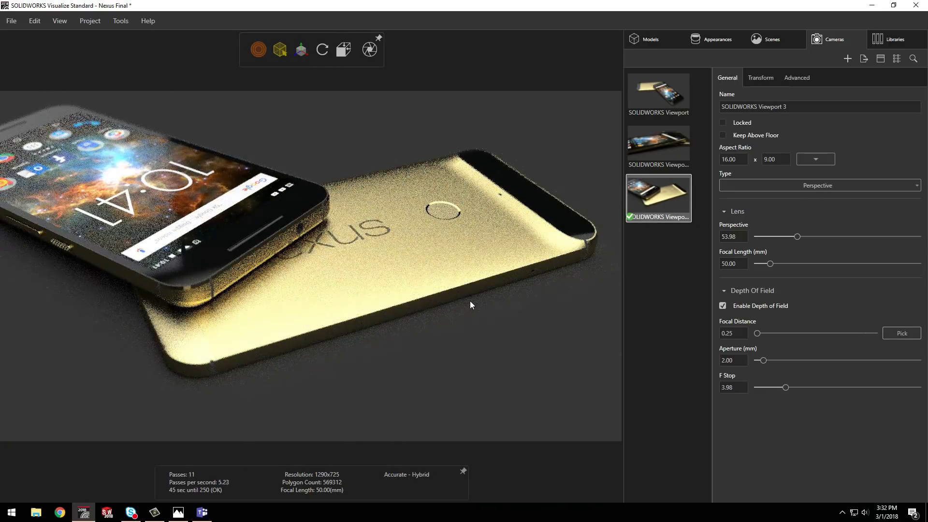
# Add a fourth camera copy framing both phones with the screen in the foreground, and pick its depth-of-field focus point.
pyautogui.click(663, 271)
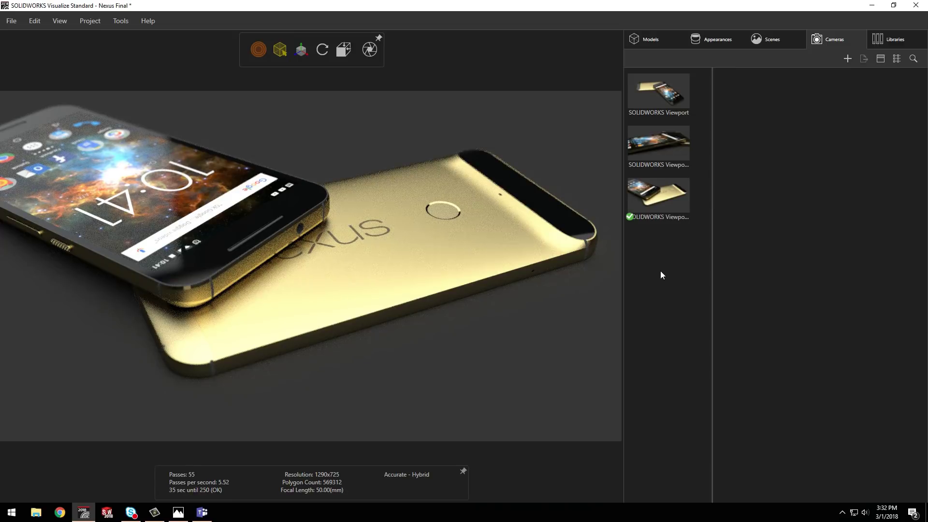
pyautogui.hotkey('ctrl', 'v')
pyautogui.doubleClick(661, 264)
pyautogui.moveTo(406, 261); pyautogui.dragTo(99, 266, button='middle')
pyautogui.keyDown('ctrl'); pyautogui.moveTo(311, 309); pyautogui.dragTo(349, 246, button='middle'); pyautogui.keyUp('ctrl')
pyautogui.scroll(2, 349, 247)
pyautogui.click(900, 334)
pyautogui.click(503, 295)
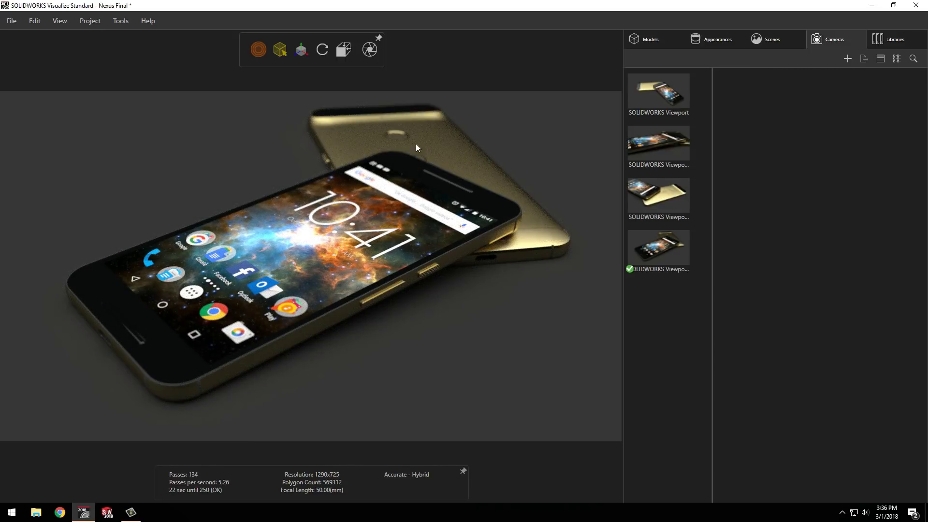
# Load the All Cameras - 1440p - Hybrid render preset in the Output Tools.
pyautogui.click(370, 50)
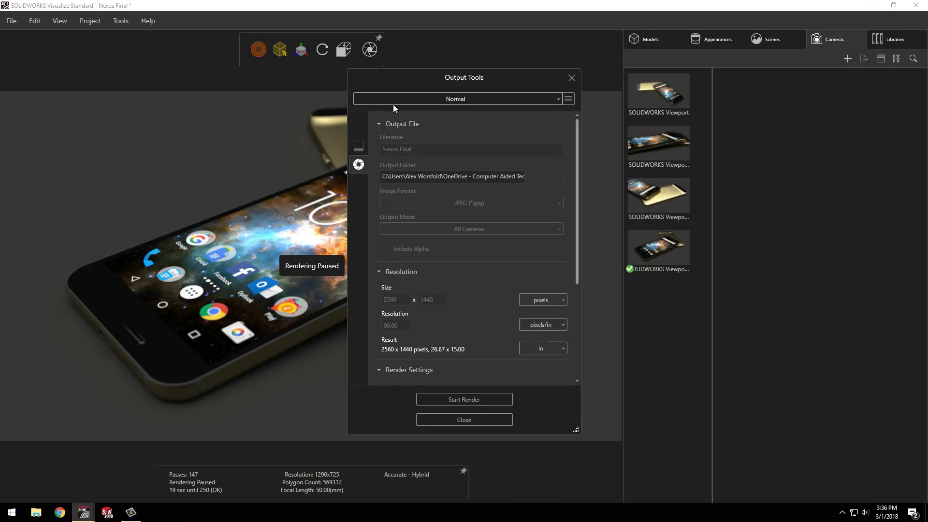
pyautogui.moveTo(576, 155); pyautogui.dragTo(560, 100)
pyautogui.click(558, 99)
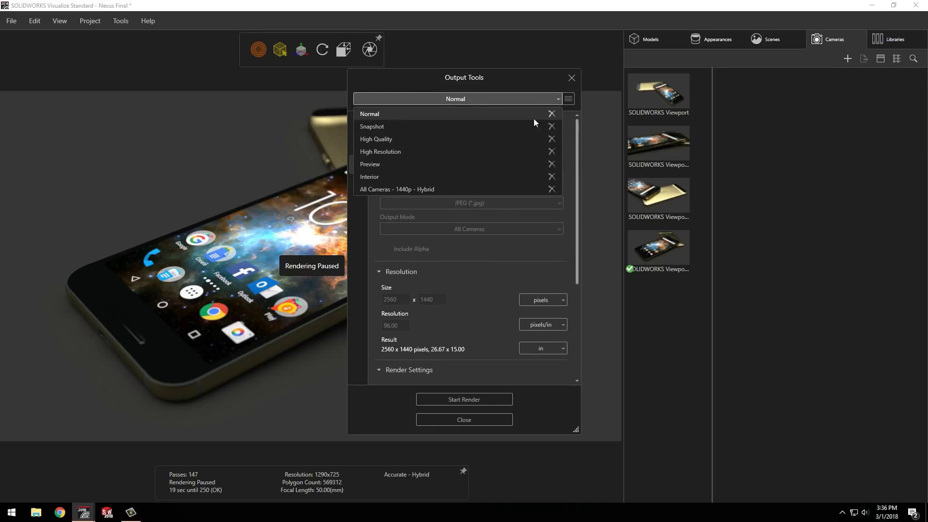
pyautogui.click(434, 189)
# Review the preset's resolution and render settings and start rendering all camera views.
pyautogui.moveTo(575, 187); pyautogui.dragTo(579, 276)
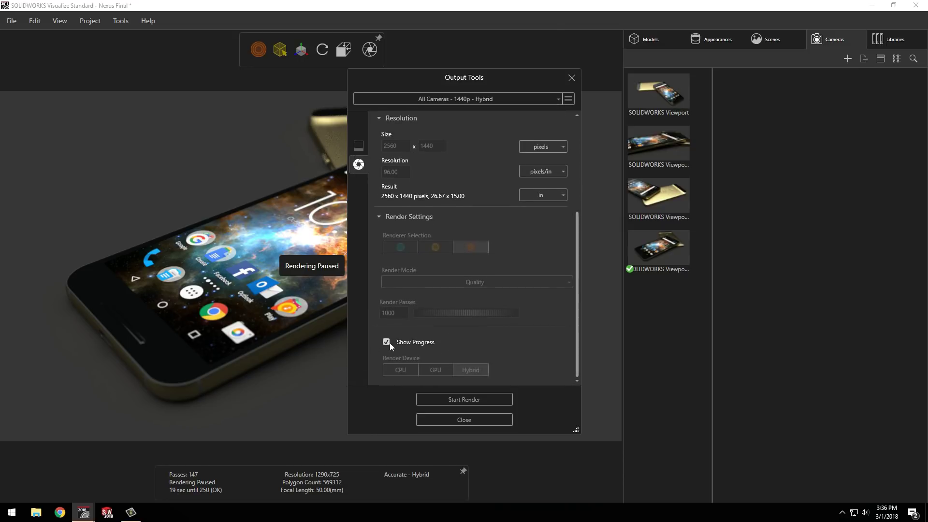
pyautogui.click(439, 399)
pyautogui.click(467, 292)
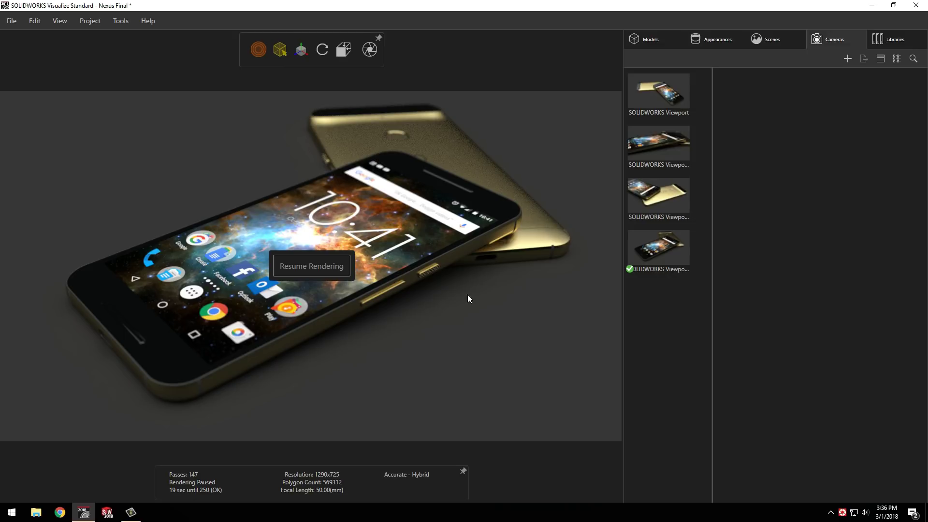